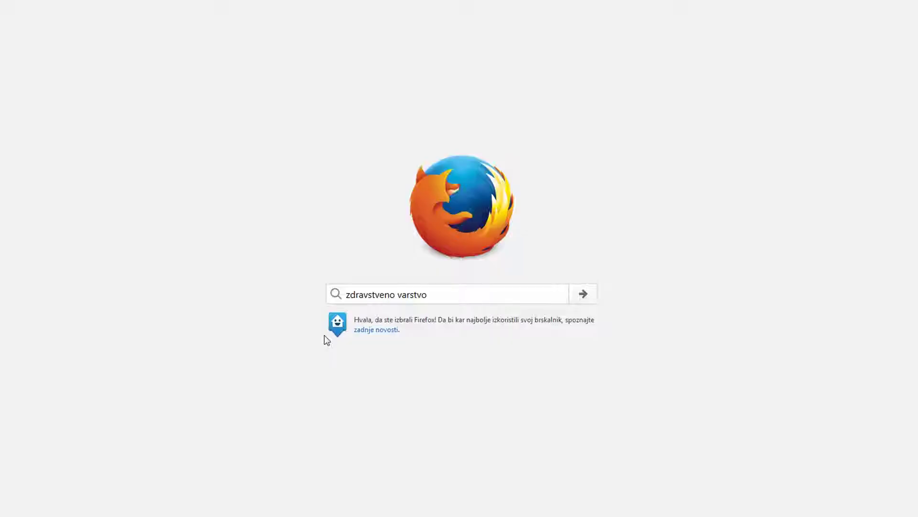
# Step: Search the web for 'zdravstveno varstvo' from the Firefox start page
pyautogui.click(456, 298)
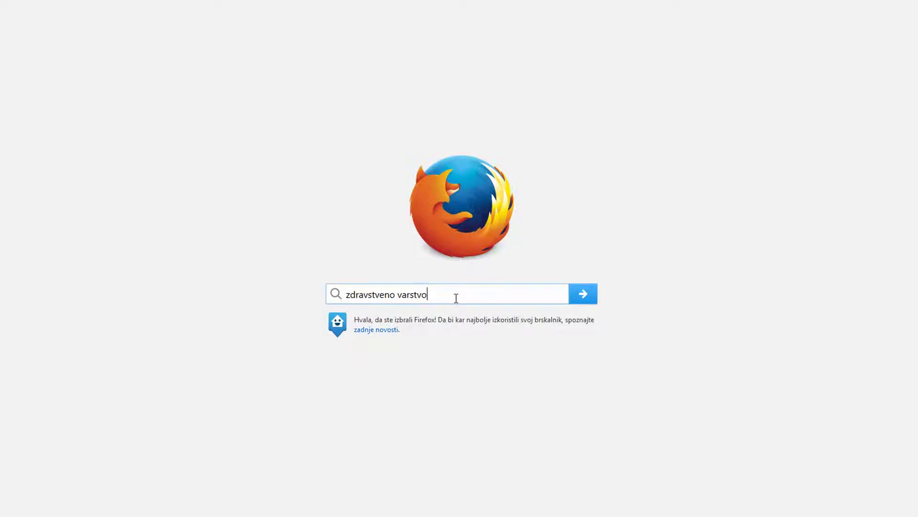
pyautogui.press('Return')
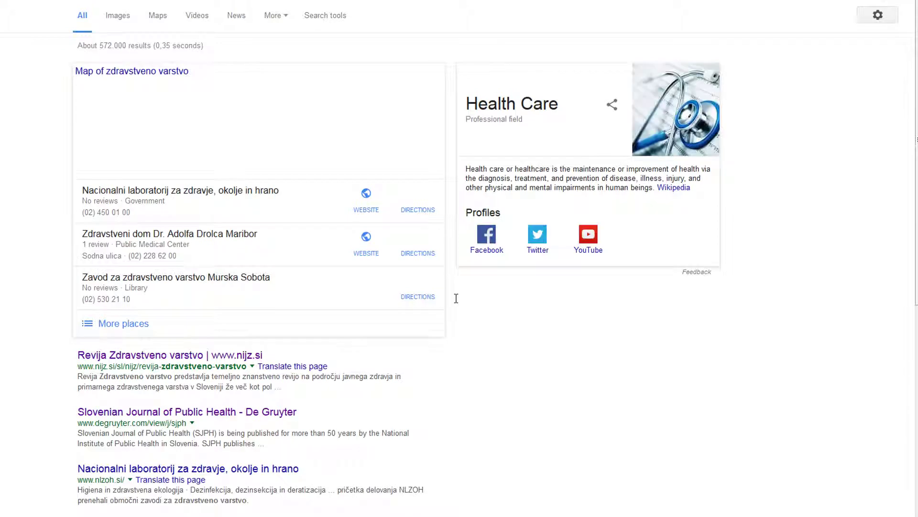
# Step: Open the nijz.si Revija Zdravstveno varstvo result and follow its link to the online submission site
pyautogui.click(163, 364)
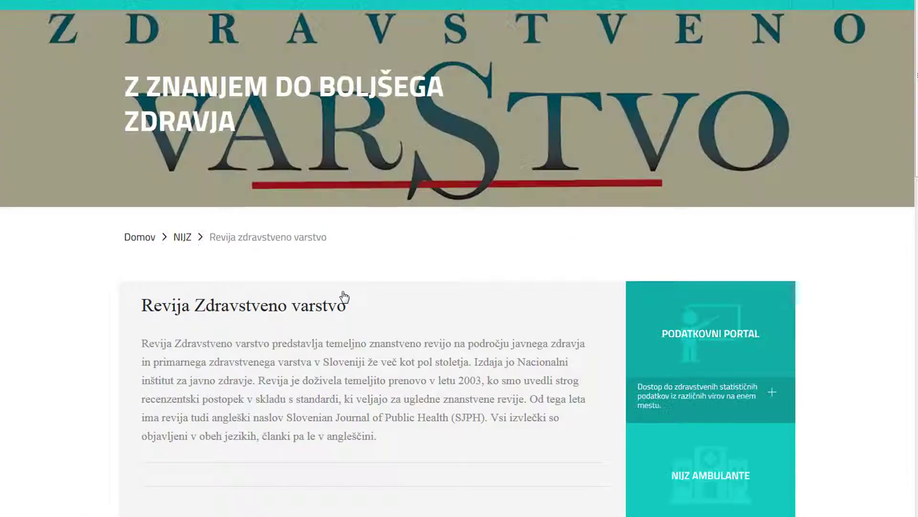
pyautogui.scroll(-10, 344, 297)
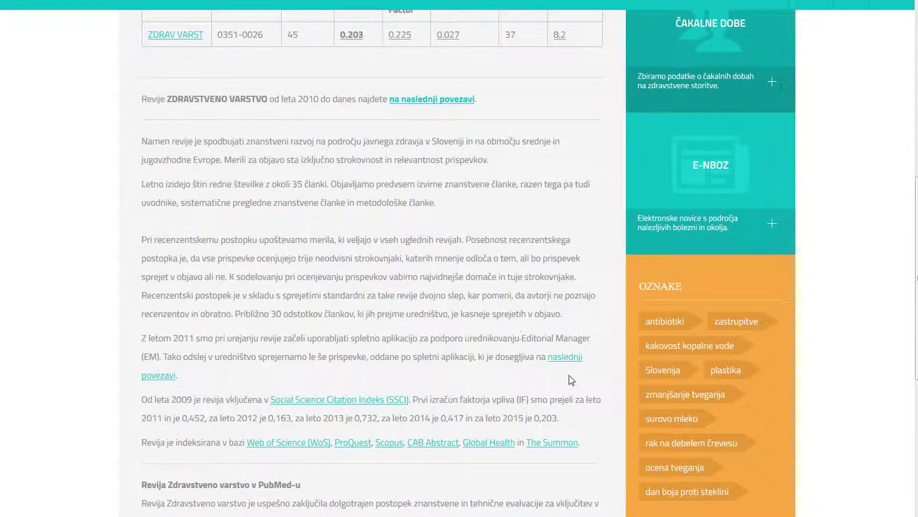
pyautogui.click(565, 357)
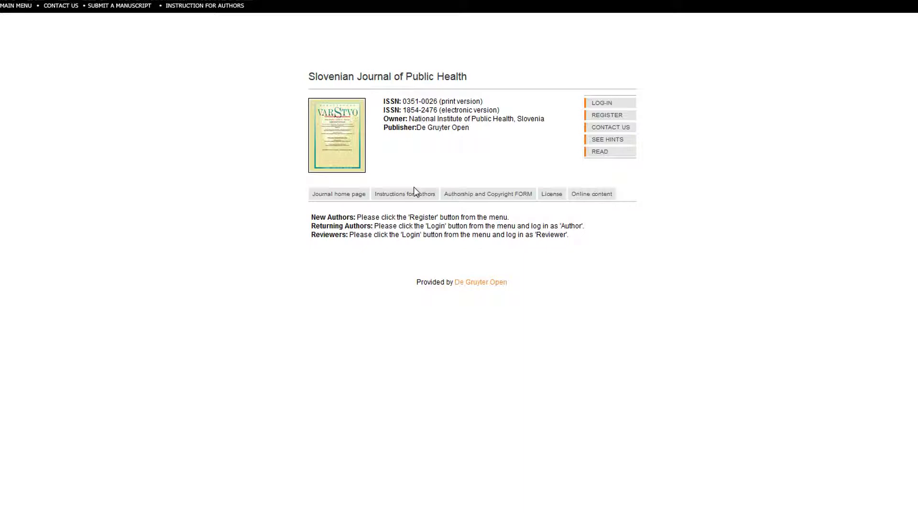
# Step: Log in to Editorial Manager as an author with the account username and password
pyautogui.click(598, 106)
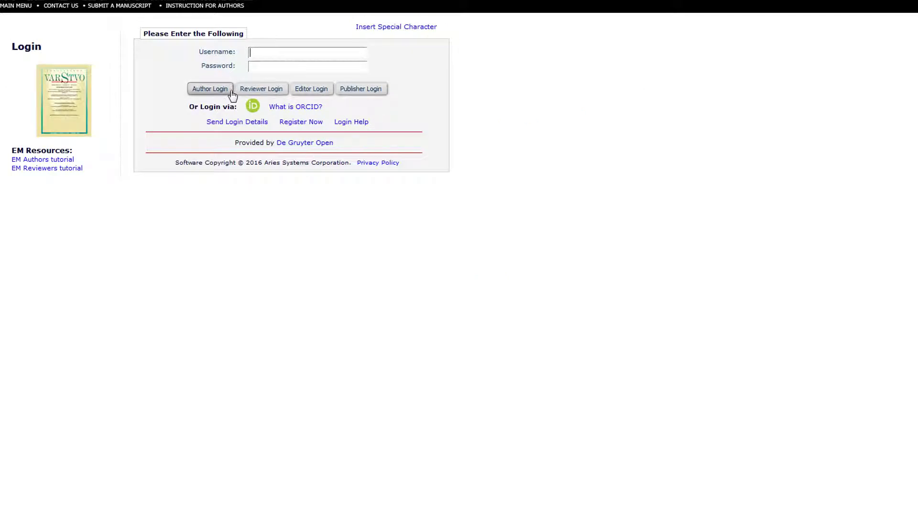
pyautogui.click(295, 56)
pyautogui.write('sasaz')
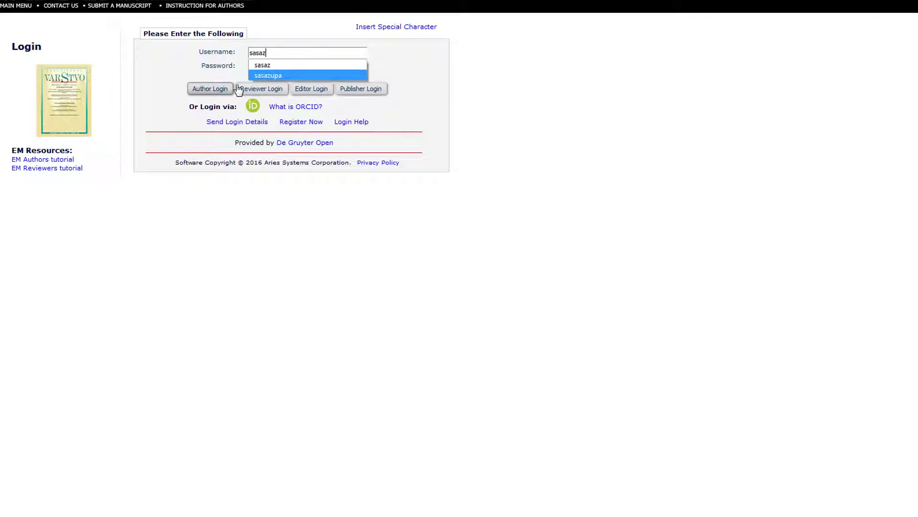
pyautogui.click(269, 65)
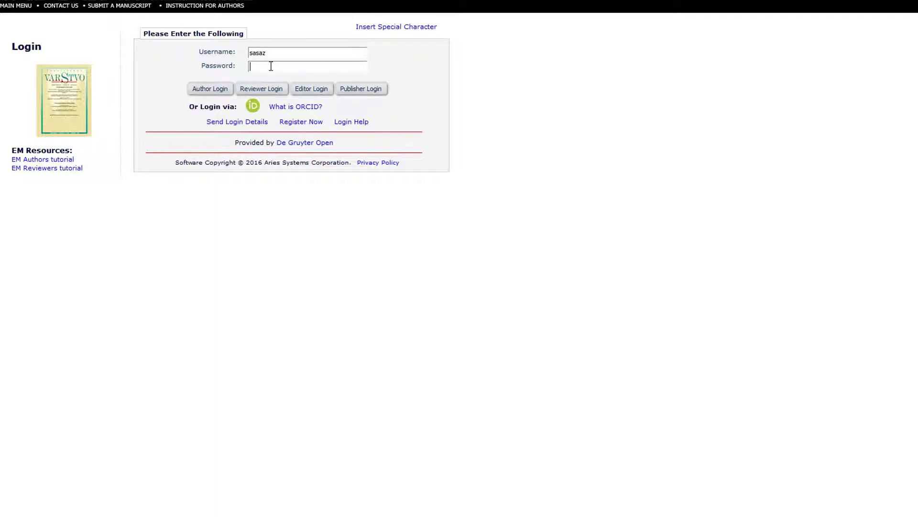
pyautogui.write('*********')
pyautogui.click(220, 92)
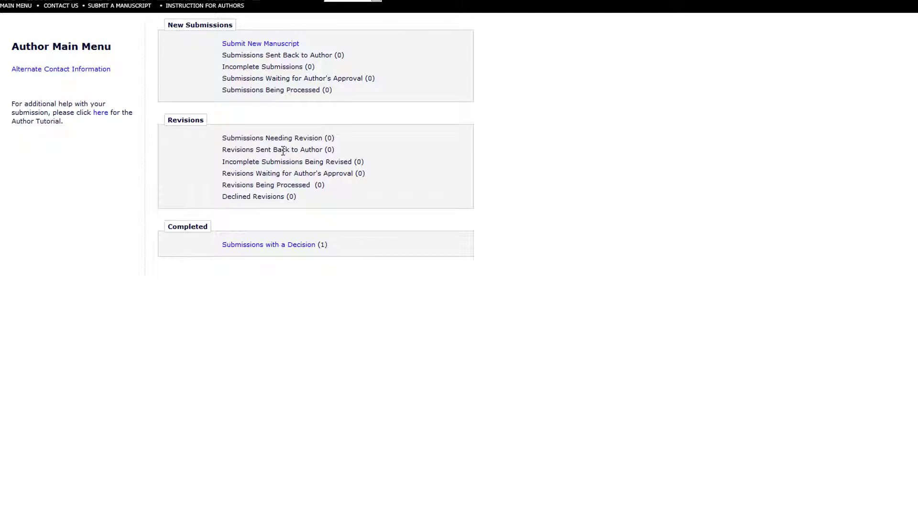
# Step: Start a new manuscript with article type Original Study and continue to the title step
pyautogui.click(253, 47)
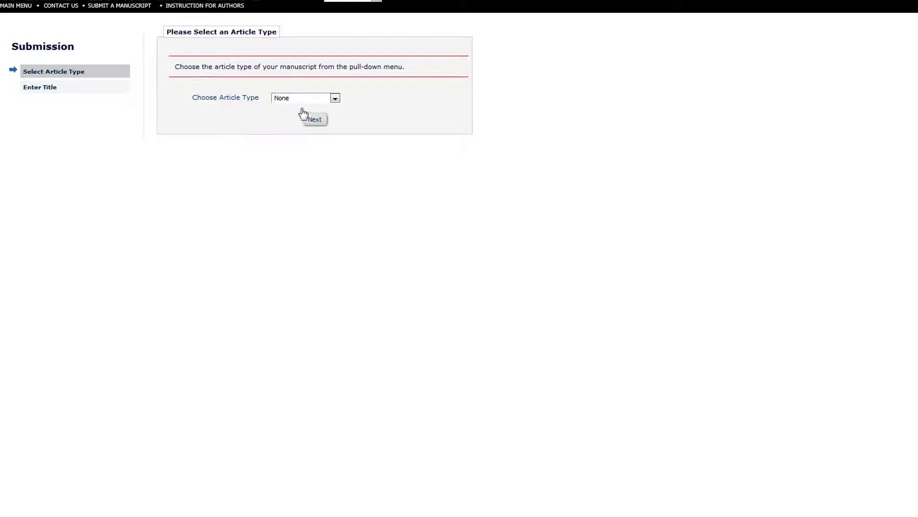
pyautogui.click(335, 99)
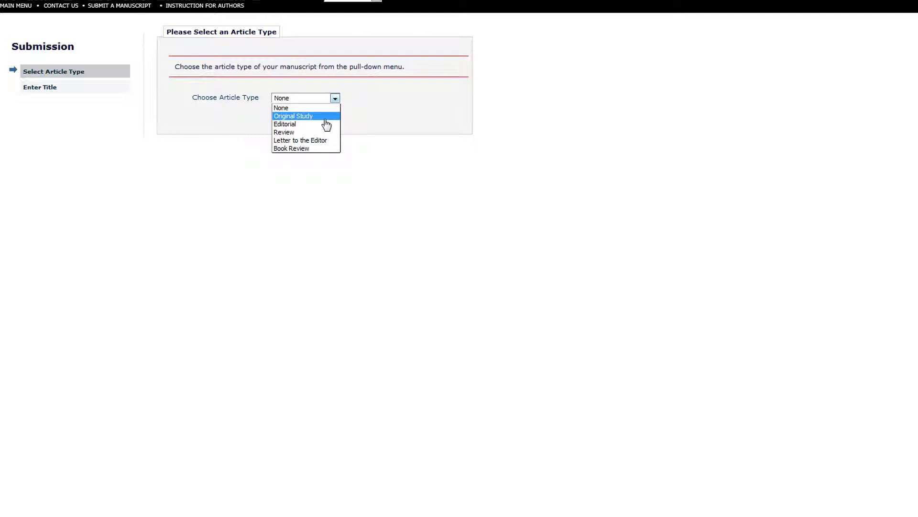
pyautogui.click(323, 118)
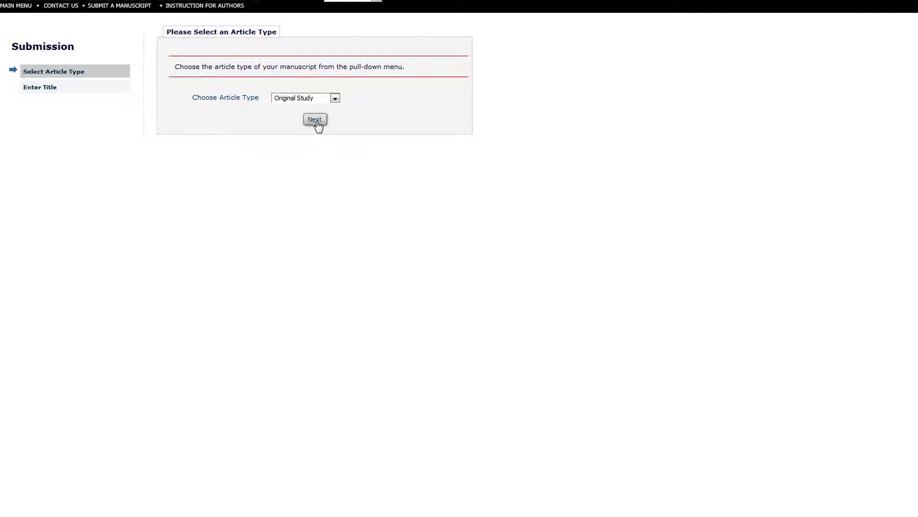
pyautogui.click(316, 122)
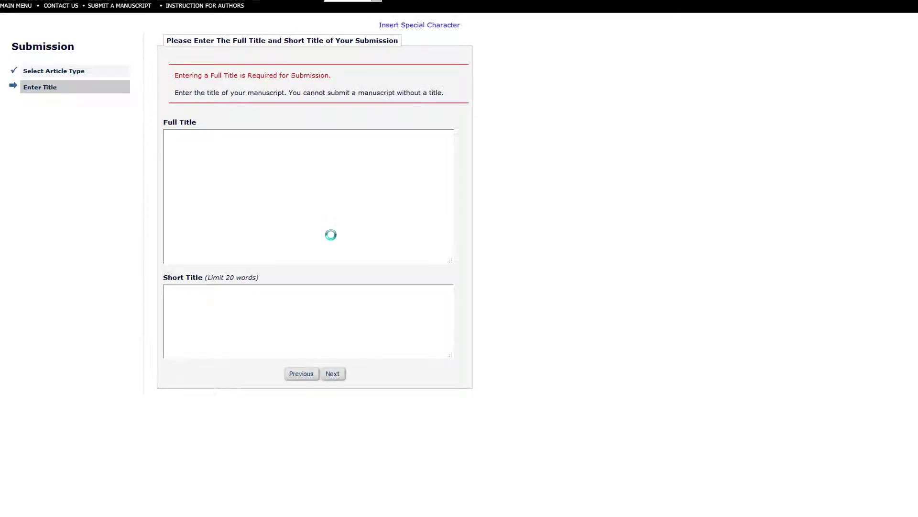
# Step: Place the caret in the empty Full Title box
pyautogui.click(327, 178)
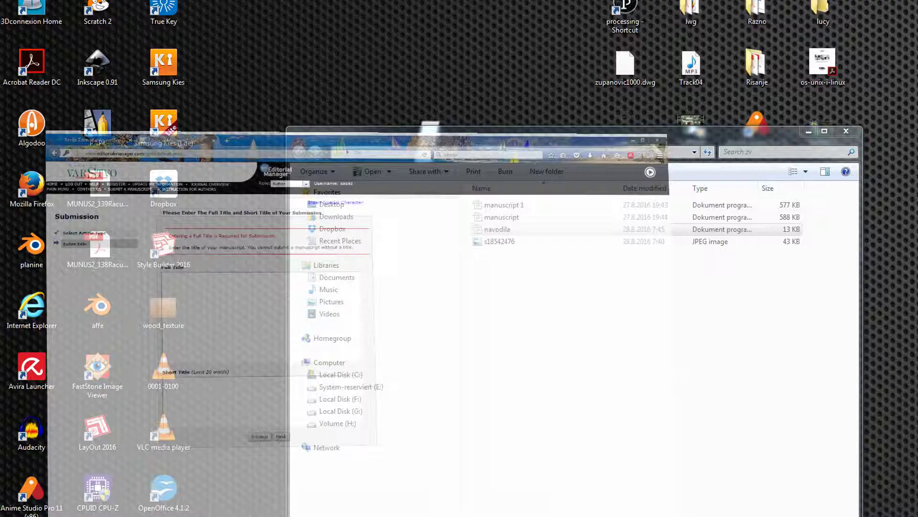
# Step: Open 'manuscript' in Writer and copy its English title with the Slovenian subtitle
pyautogui.doubleClick(493, 218)
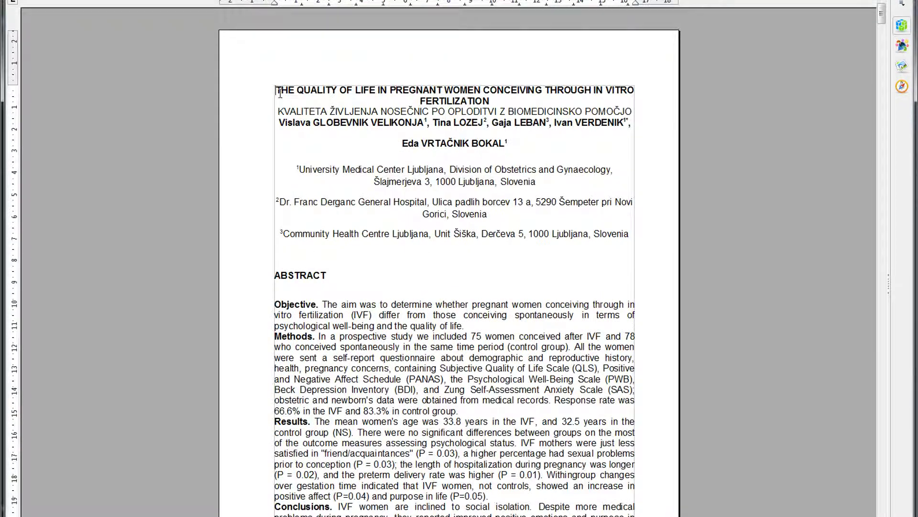
pyautogui.moveTo(278, 90)
pyautogui.mouseDown()
pyautogui.moveTo(526, 103)
pyautogui.moveTo(478, 112)
pyautogui.moveTo(634, 109)
pyautogui.mouseUp()
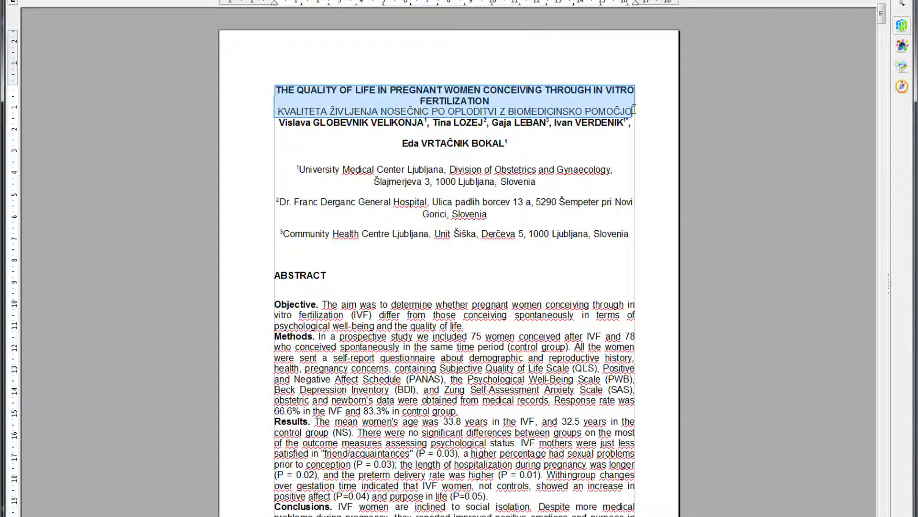
pyautogui.rightClick(613, 106)
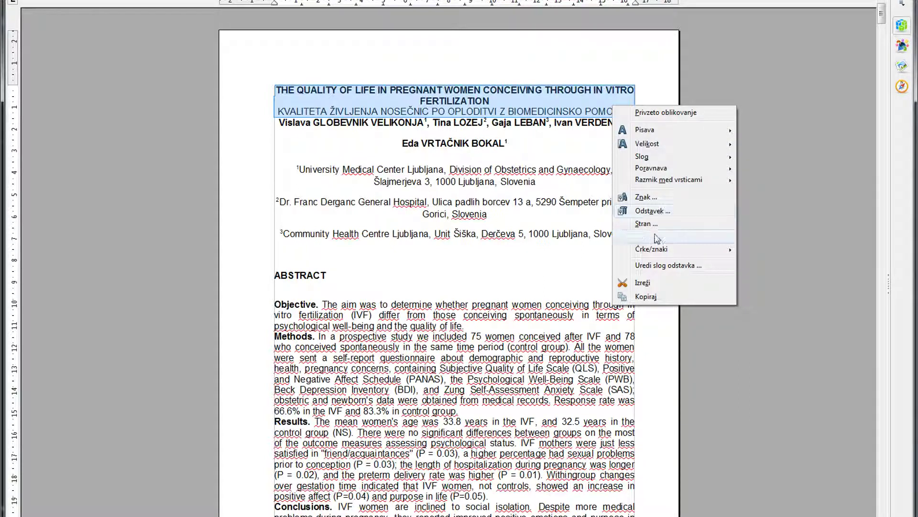
pyautogui.click(647, 297)
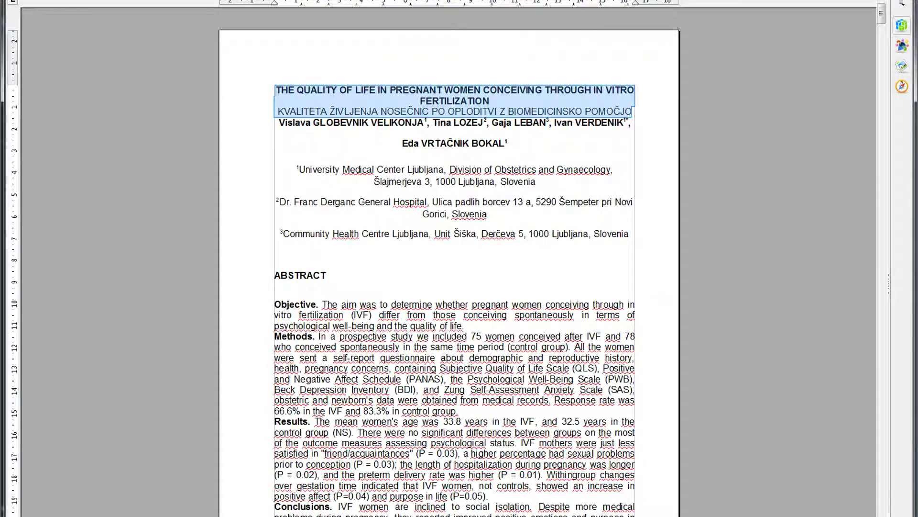
# Step: Paste both title lines into the Full Title box
pyautogui.click(370, 458)
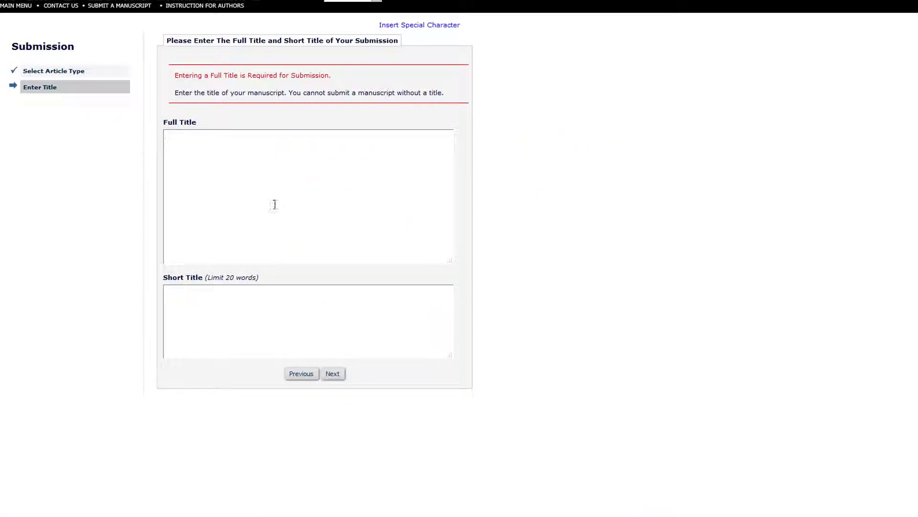
pyautogui.rightClick(272, 181)
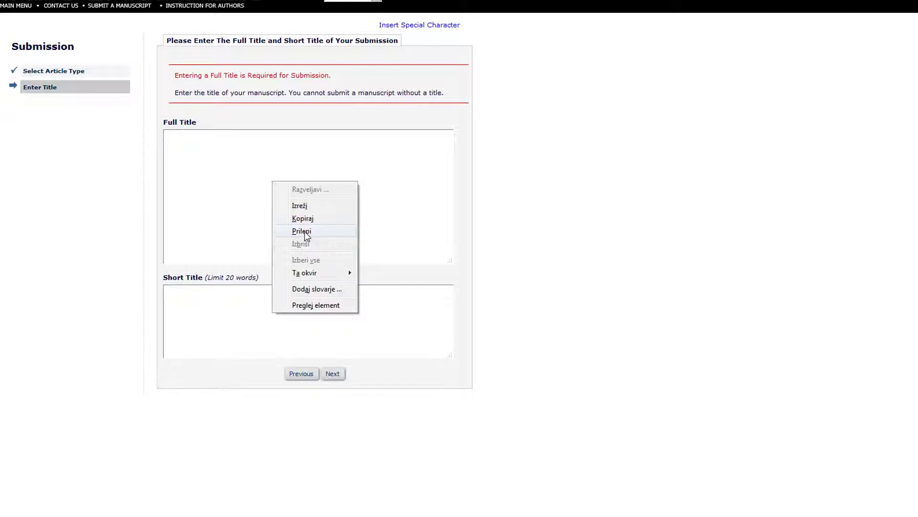
pyautogui.click(301, 231)
# Step: Paste the title into Short Title, delete its Slovenian line, and continue to authors
pyautogui.click(230, 300)
pyautogui.rightClick(231, 299)
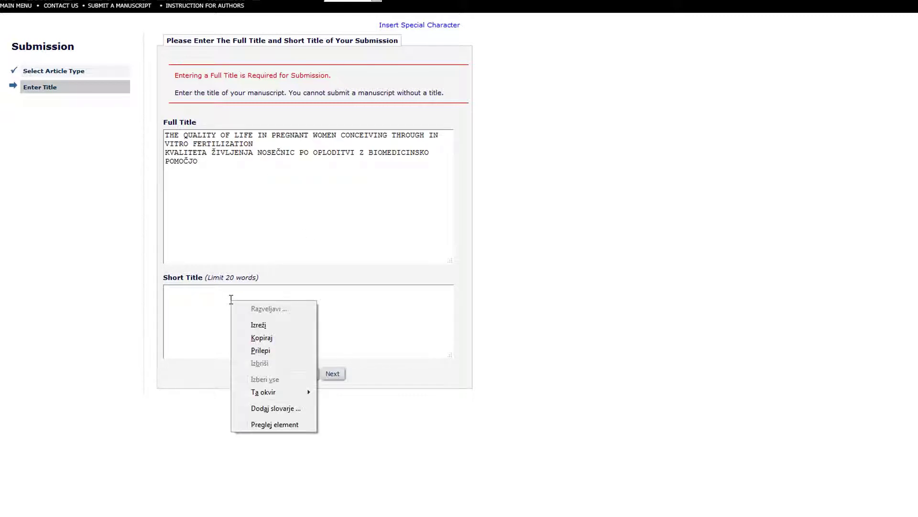
pyautogui.click(266, 353)
pyautogui.moveTo(238, 317); pyautogui.dragTo(164, 310)
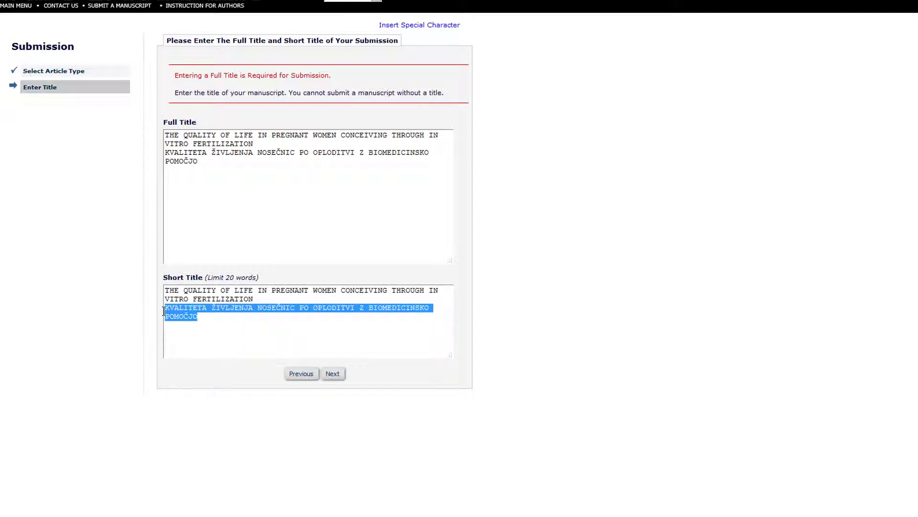
pyautogui.press('BackSpace')
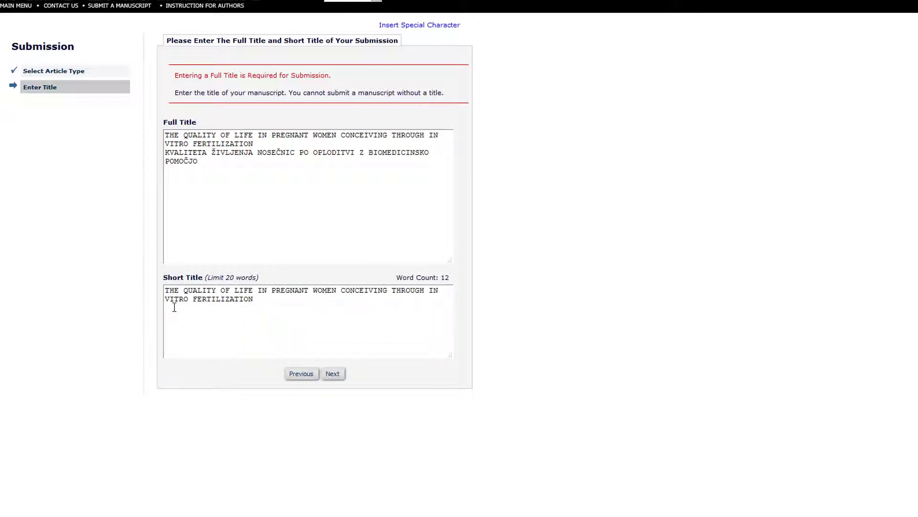
pyautogui.click(333, 378)
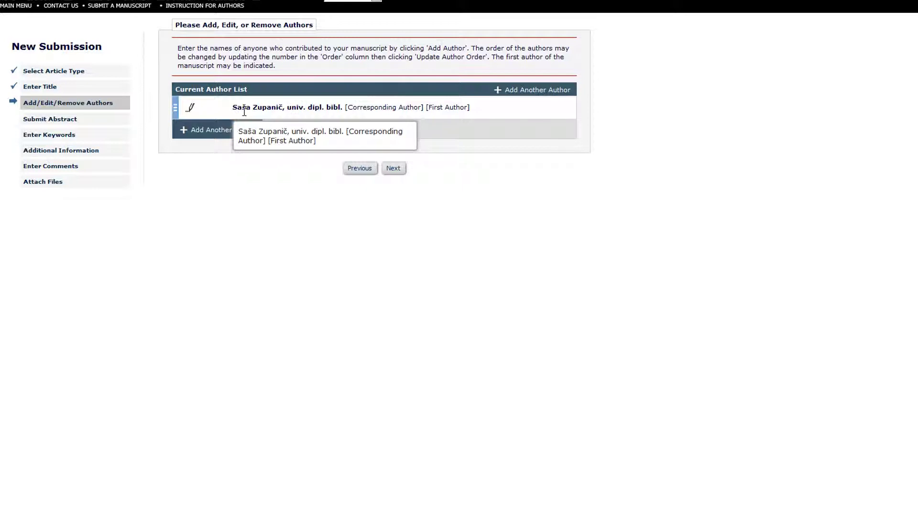
# Step: Open a blank author form and copy the first author's surname from the manuscript
pyautogui.click(201, 136)
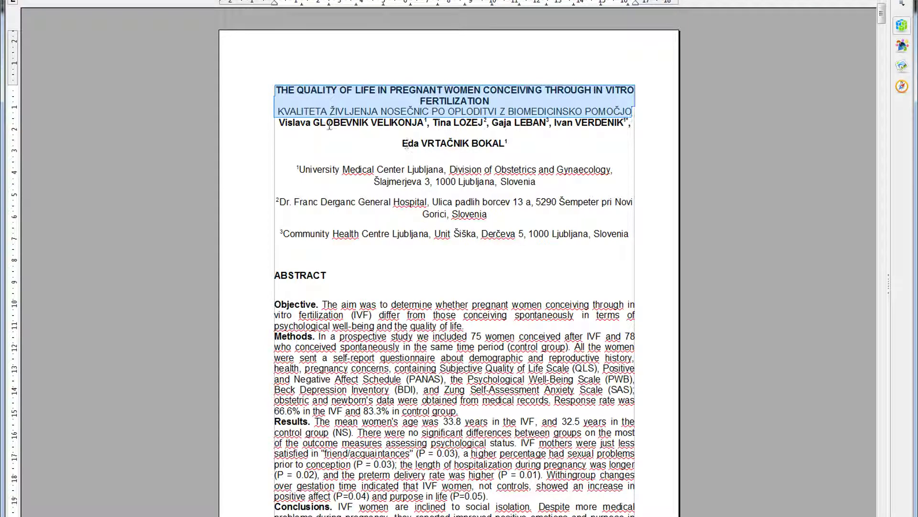
pyautogui.moveTo(313, 123); pyautogui.dragTo(424, 126)
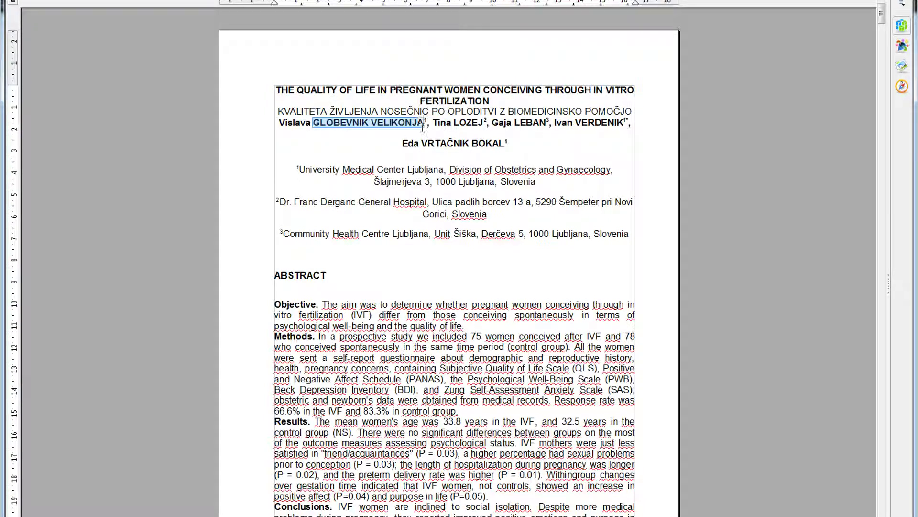
pyautogui.rightClick(408, 127)
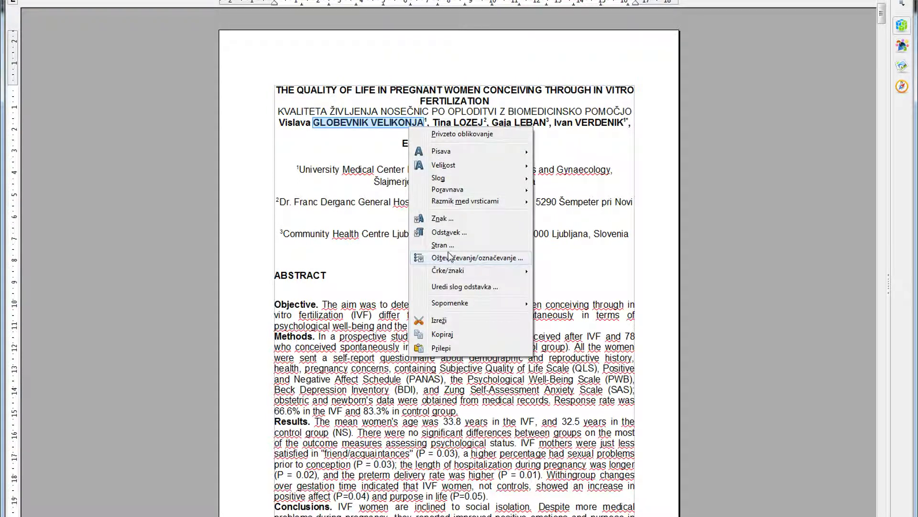
pyautogui.click(447, 334)
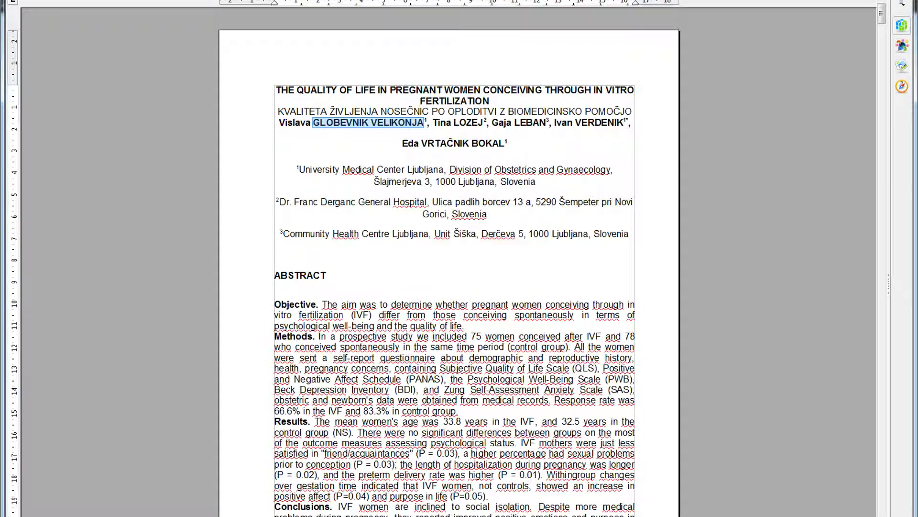
pyautogui.hotkey('alt', 'Tab')
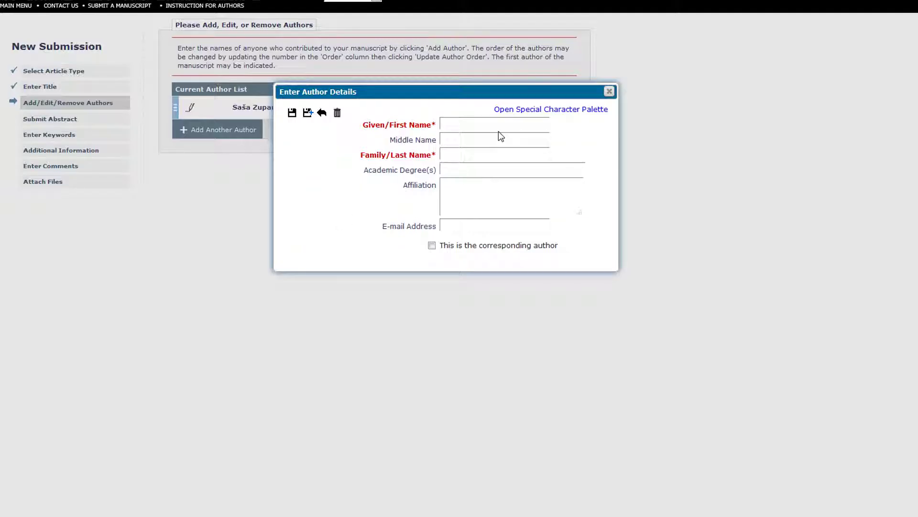
# Step: Paste the second author's surname and given name from the manuscript into the form
pyautogui.rightClick(481, 154)
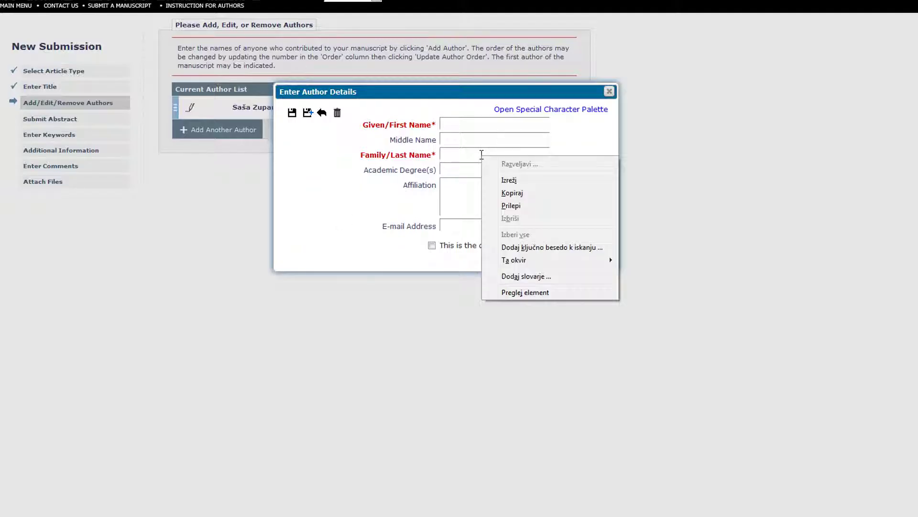
pyautogui.click(528, 208)
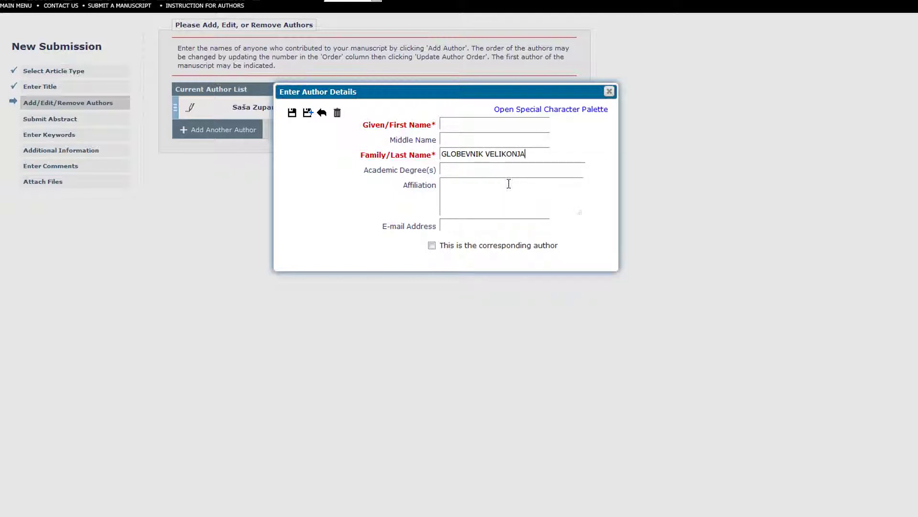
pyautogui.hotkey('alt', 'Tab')
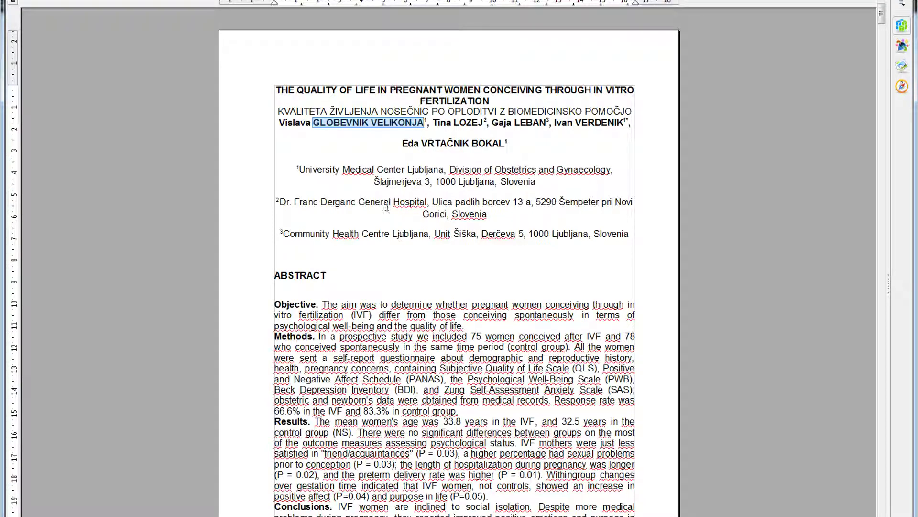
pyautogui.doubleClick(296, 122)
pyautogui.rightClick(296, 121)
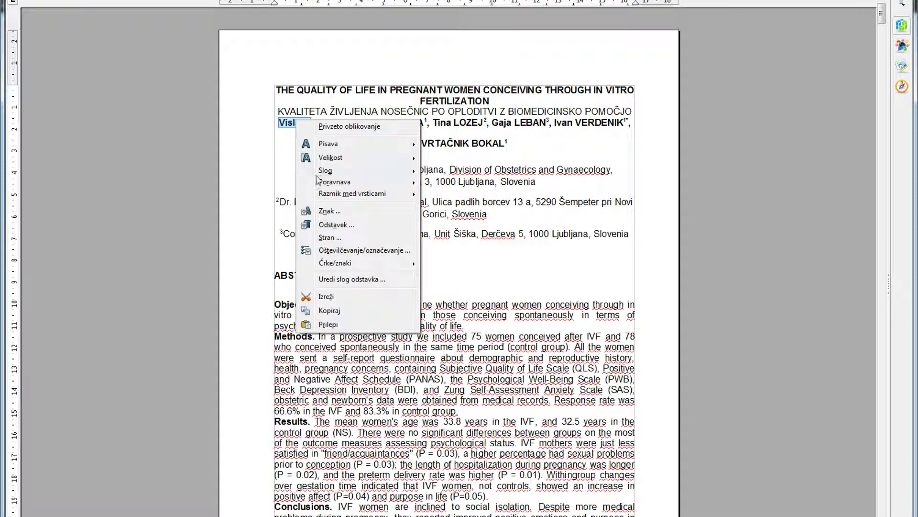
pyautogui.click(330, 310)
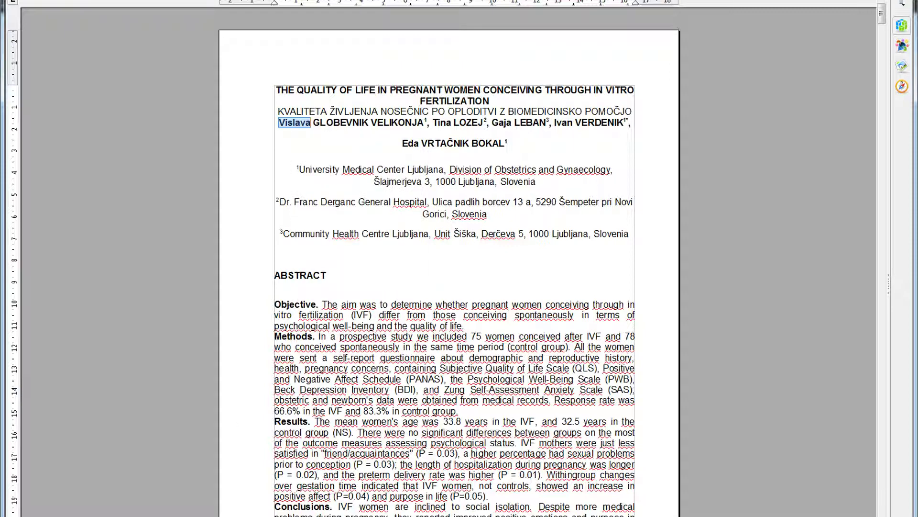
pyautogui.hotkey('alt', 'Tab')
pyautogui.click(455, 123)
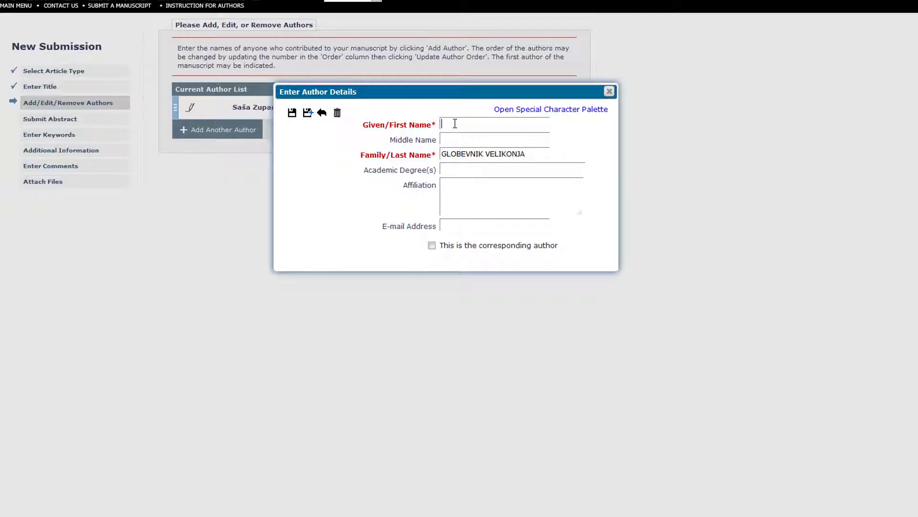
pyautogui.rightClick(454, 124)
pyautogui.click(498, 174)
# Step: Copy the University Medical Center Ljubljana affiliation into the form and save the second author
pyautogui.hotkey('alt', 'Tab')
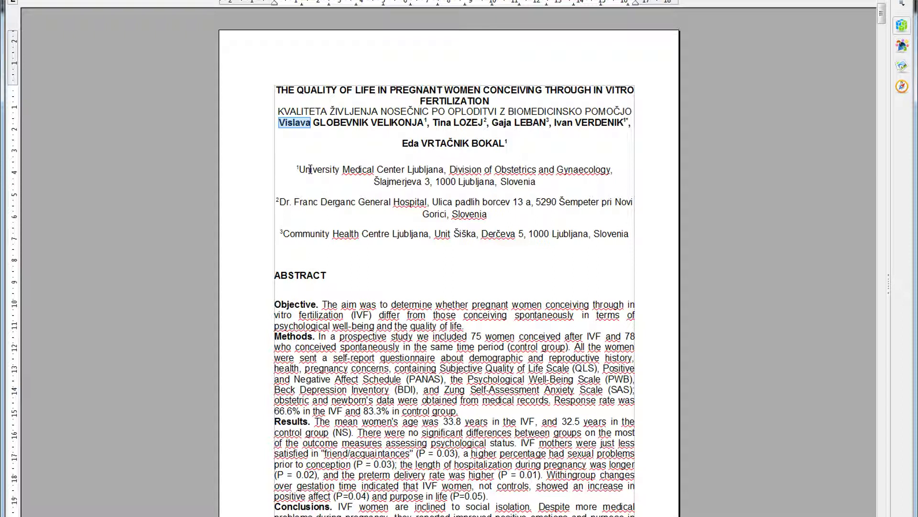
pyautogui.moveTo(300, 169); pyautogui.dragTo(538, 182)
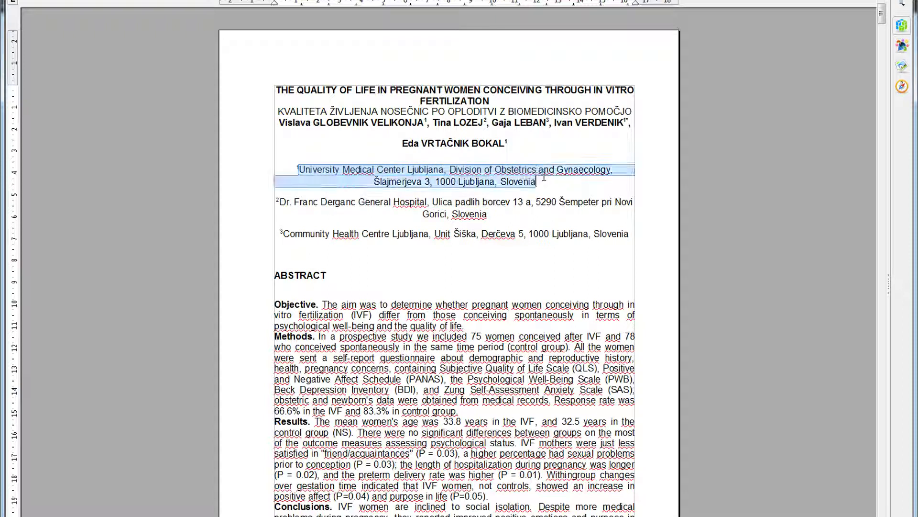
pyautogui.rightClick(515, 174)
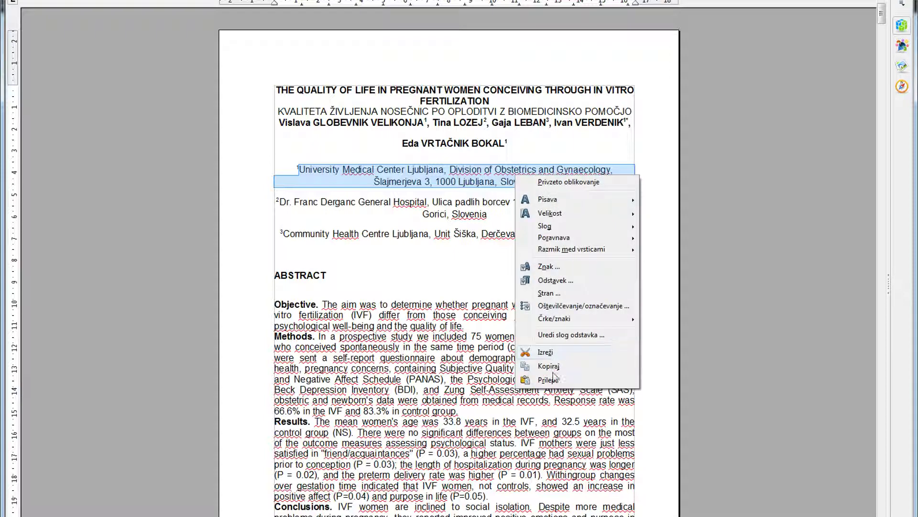
pyautogui.click(549, 366)
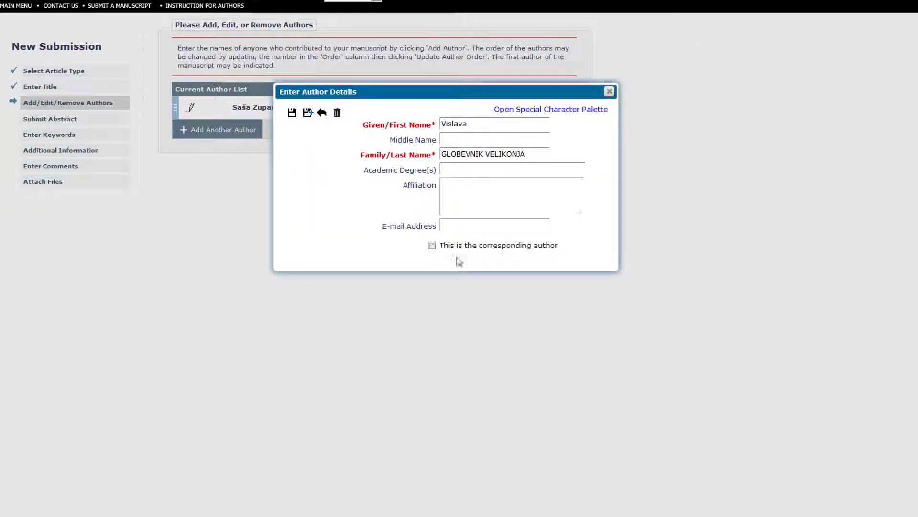
pyautogui.click(463, 199)
pyautogui.rightClick(462, 198)
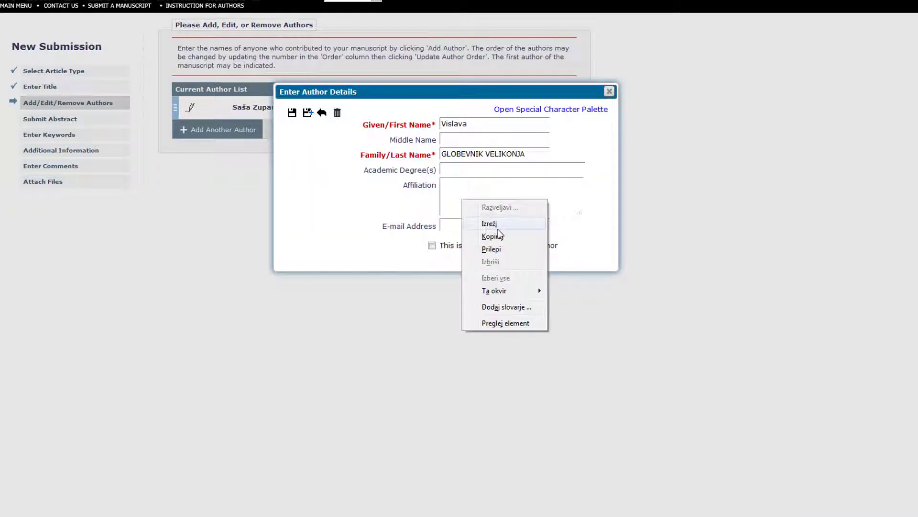
pyautogui.click(501, 248)
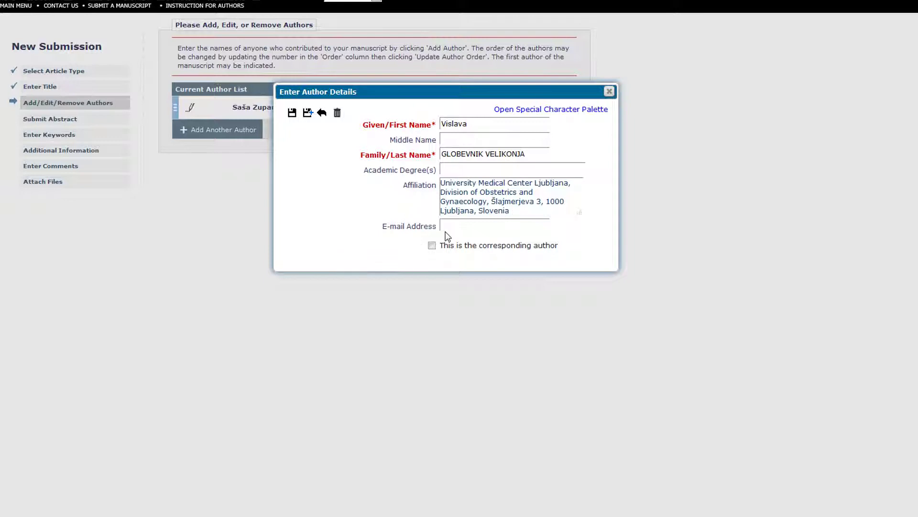
pyautogui.click(292, 114)
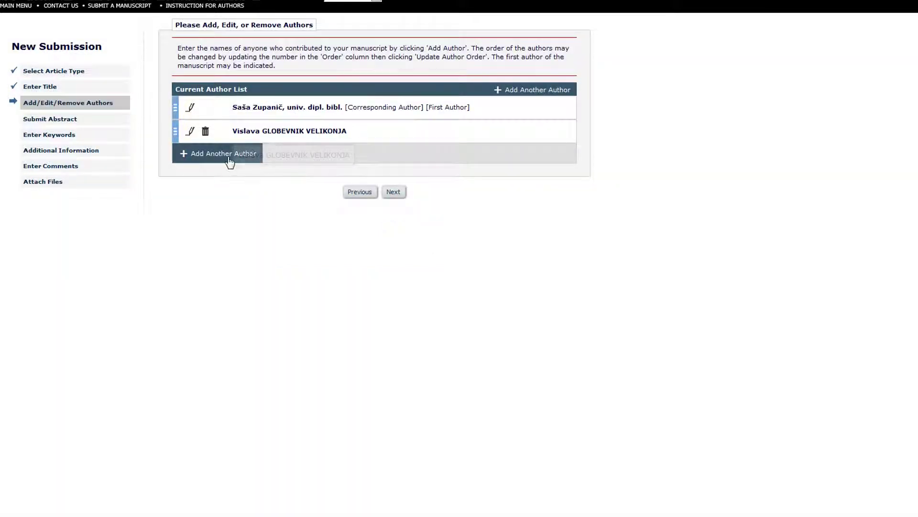
# Step: Open a new author form and paste the third author's surname from the manuscript
pyautogui.click(225, 154)
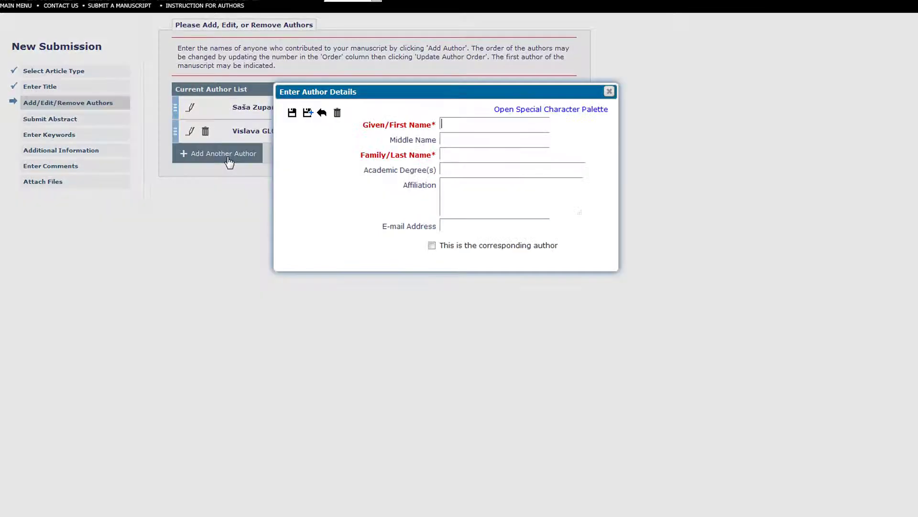
pyautogui.hotkey('alt', 'Tab')
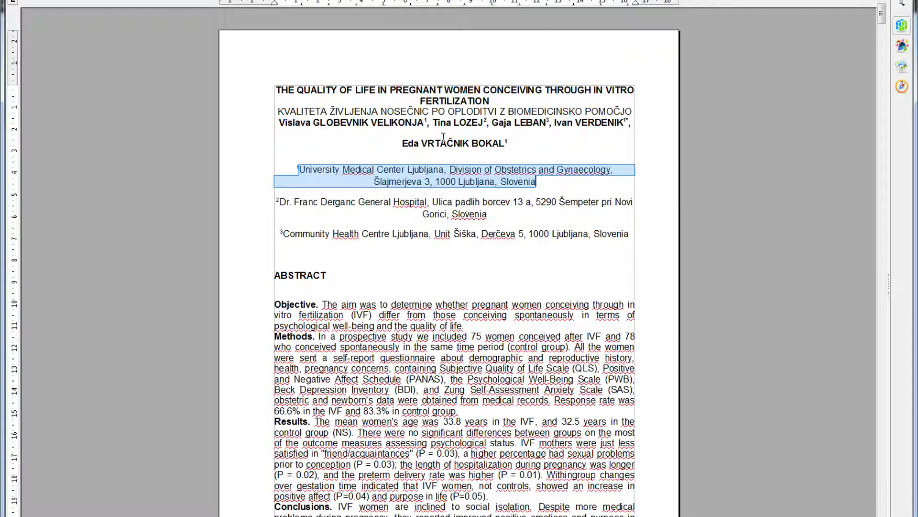
pyautogui.doubleClick(462, 122)
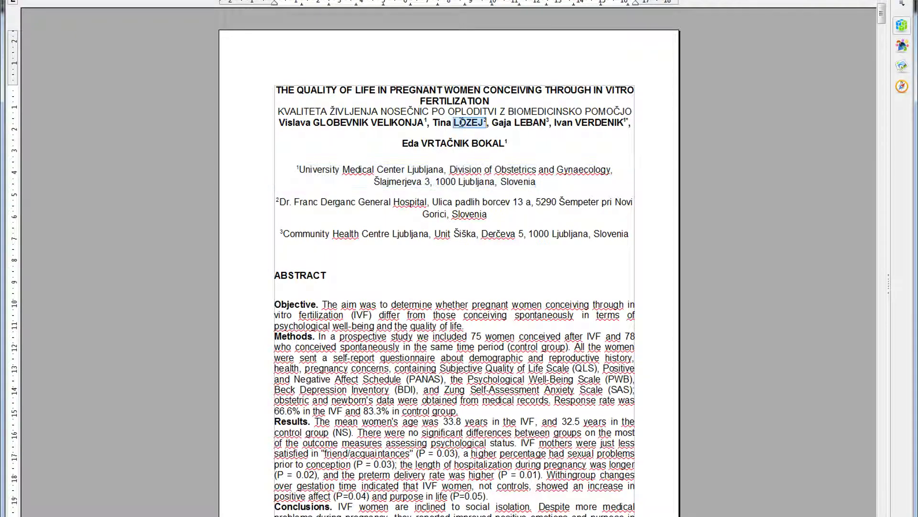
pyautogui.rightClick(461, 123)
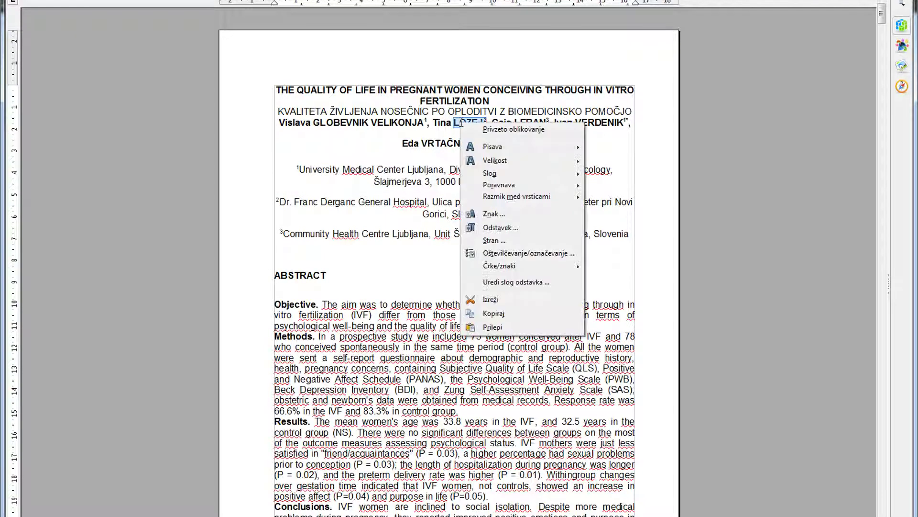
pyautogui.click(493, 313)
pyautogui.hotkey('alt', 'Tab')
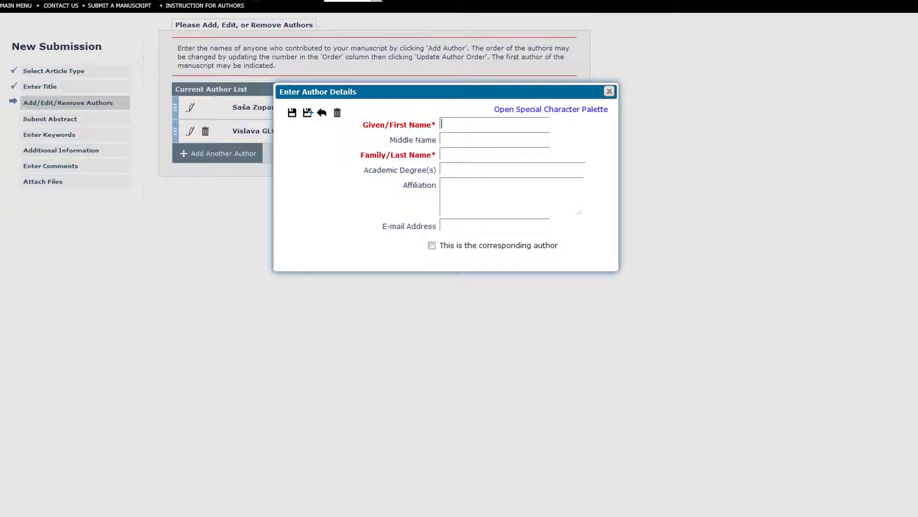
pyautogui.click(465, 155)
pyautogui.rightClick(466, 156)
pyautogui.click(501, 211)
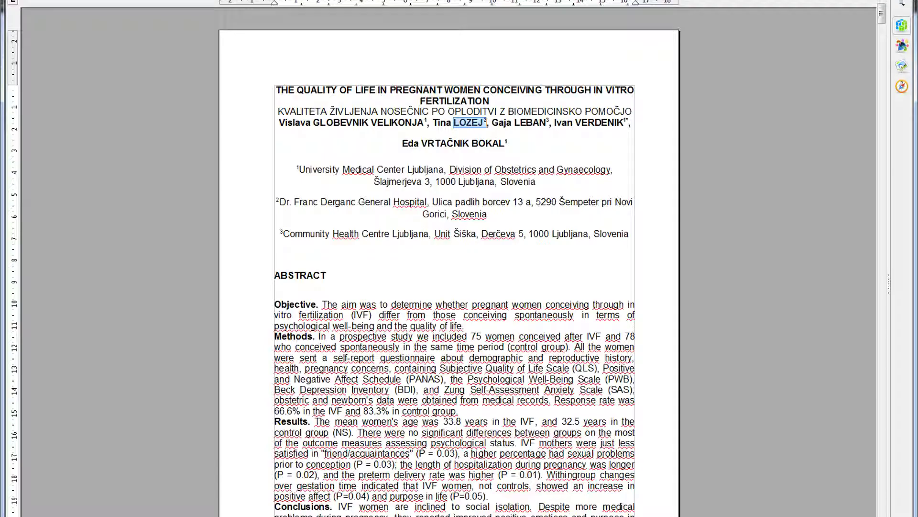
# Step: Fill the affiliation box from the manuscript's second affiliation and save the third author
pyautogui.click(220, 495)
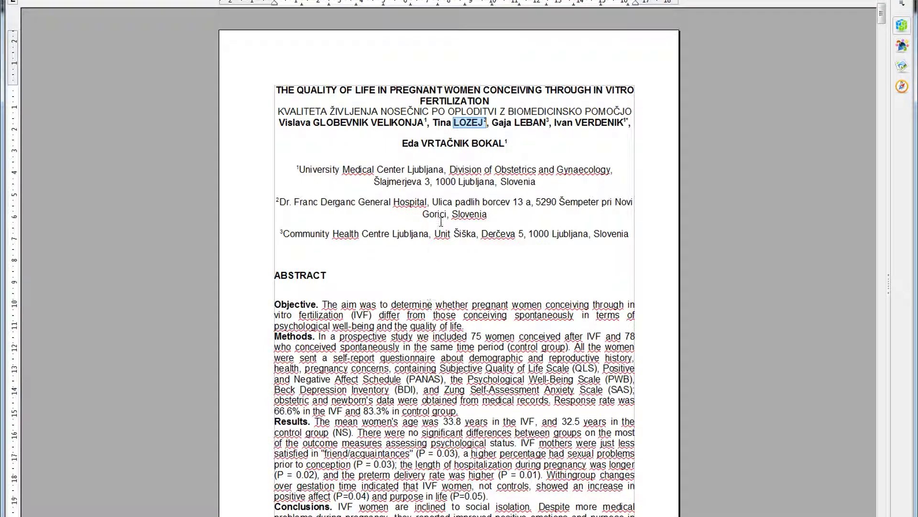
pyautogui.click(493, 143)
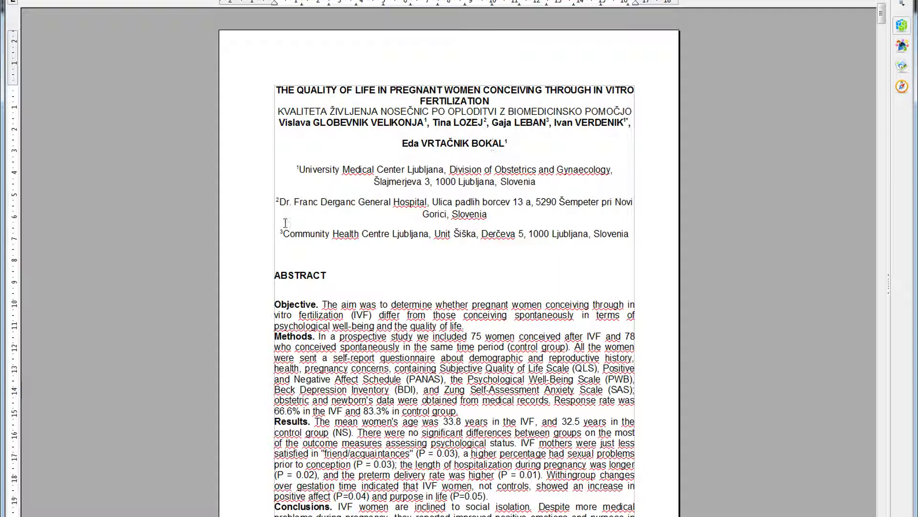
pyautogui.moveTo(279, 201); pyautogui.dragTo(490, 215)
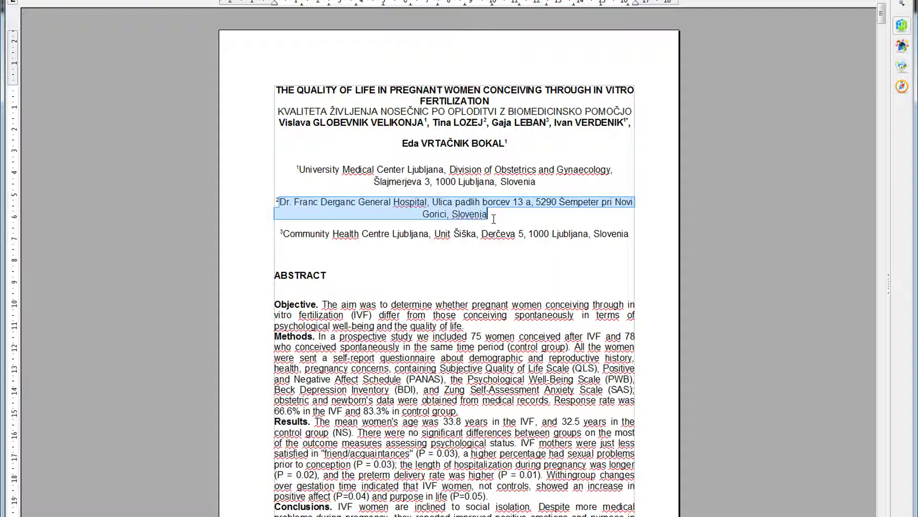
pyautogui.rightClick(474, 205)
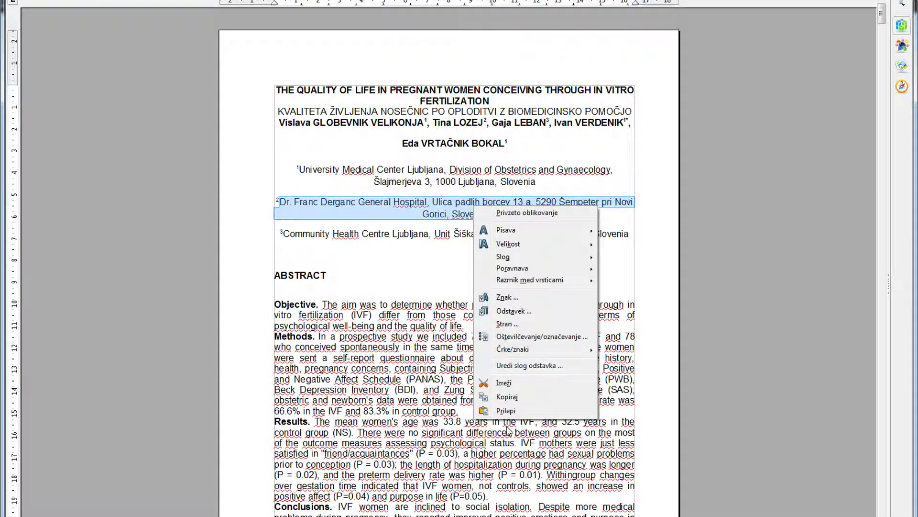
pyautogui.click(515, 404)
pyautogui.click(293, 510)
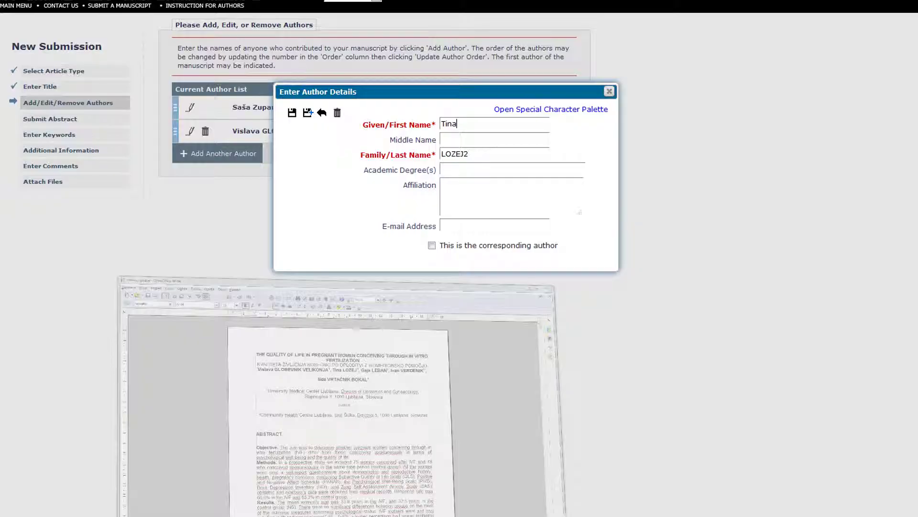
pyautogui.rightClick(488, 203)
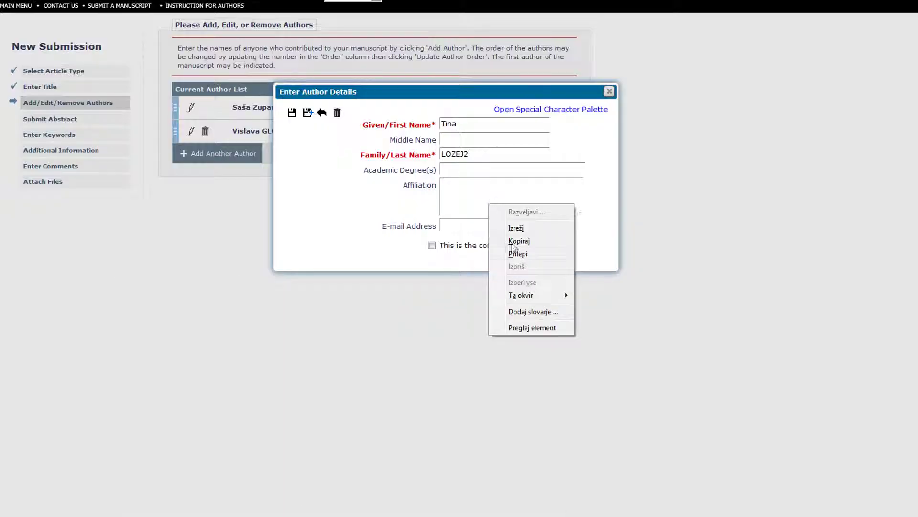
pyautogui.click(529, 255)
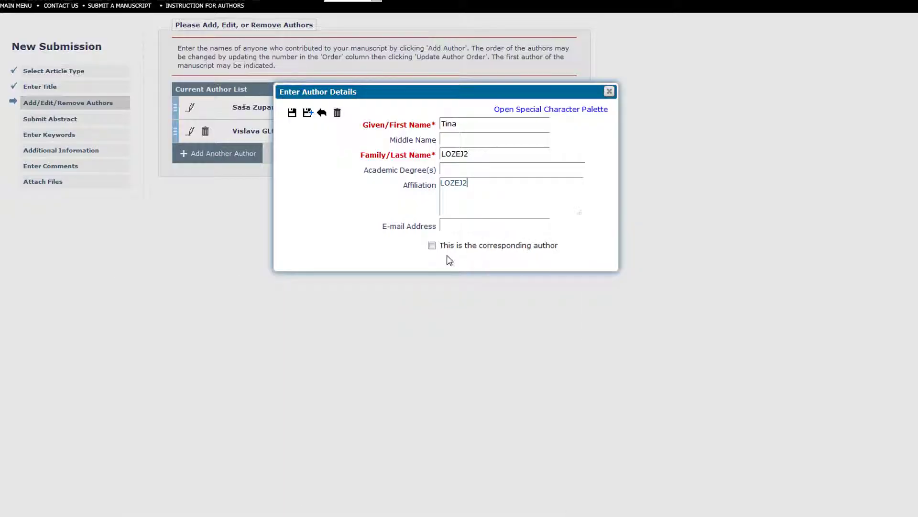
pyautogui.click(291, 114)
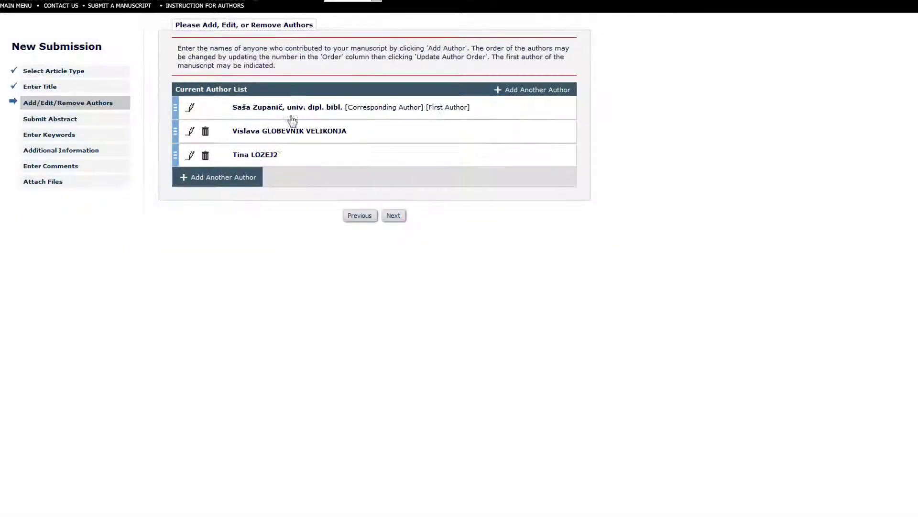
# Step: Advance to Submit Abstract and copy the English abstract, Objective through Conclusions, from the manuscript
pyautogui.click(398, 221)
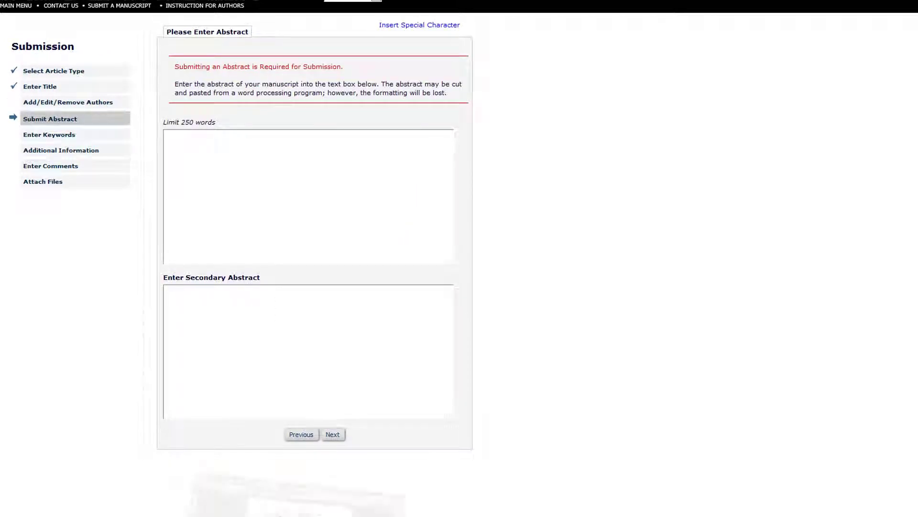
pyautogui.click(287, 497)
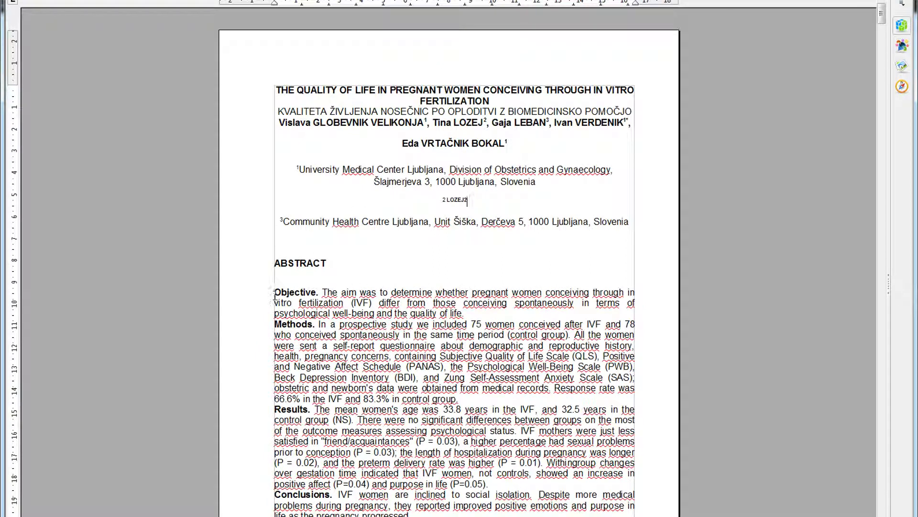
pyautogui.moveTo(276, 291); pyautogui.dragTo(434, 514)
pyautogui.rightClick(411, 451)
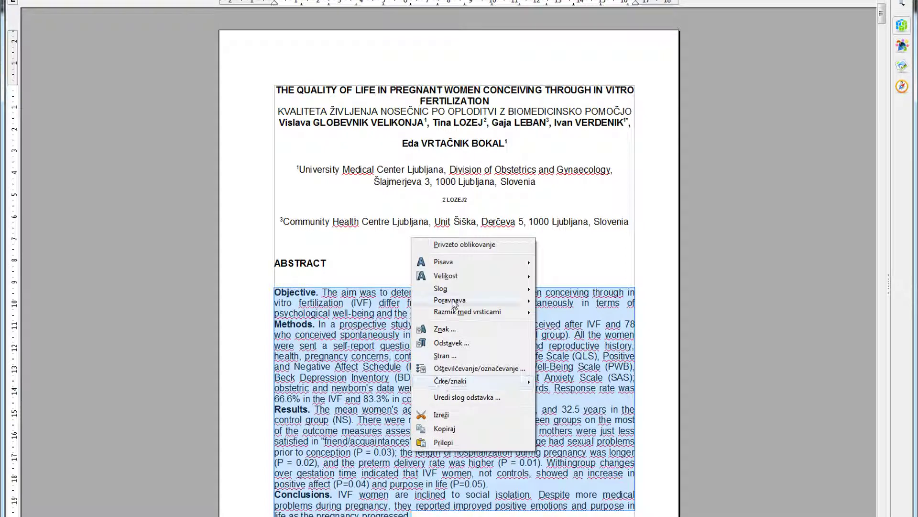
pyautogui.moveTo(454, 300)
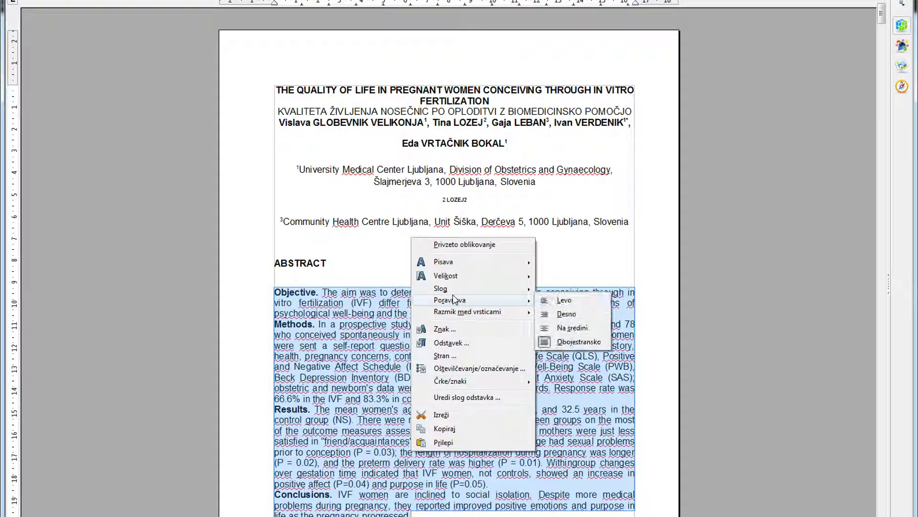
pyautogui.click(448, 428)
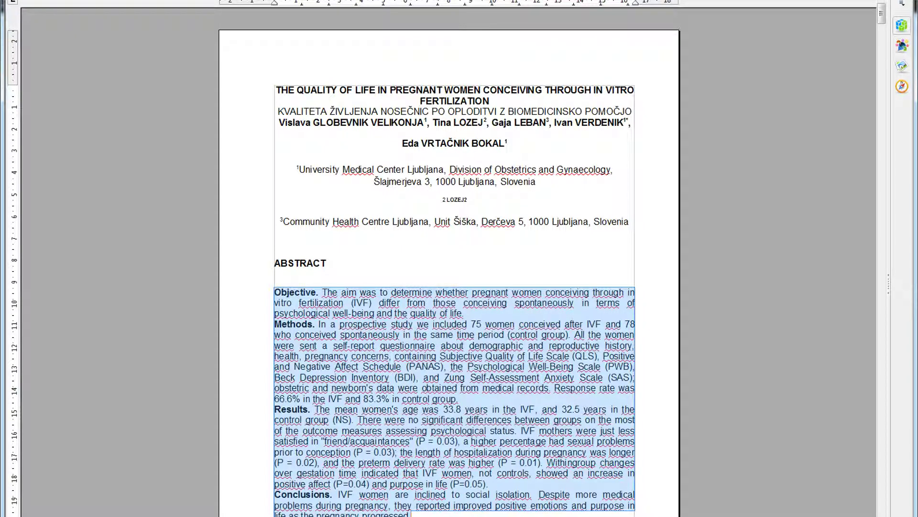
# Step: Paste the English abstract into the abstract box, reaching 249 words
pyautogui.click(158, 493)
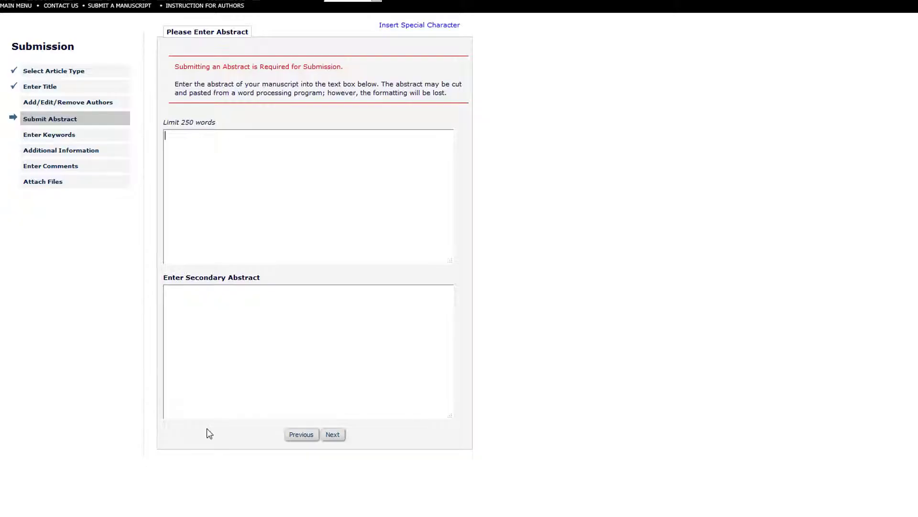
pyautogui.rightClick(233, 170)
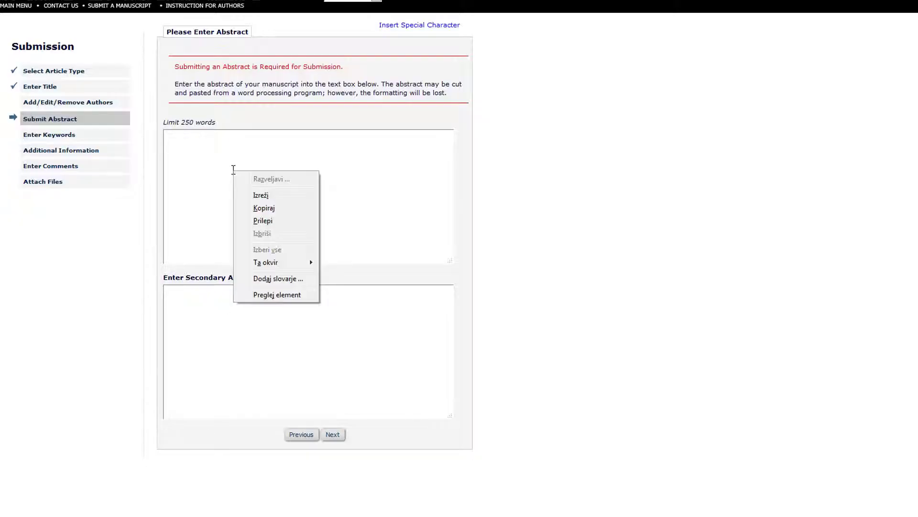
pyautogui.click(275, 221)
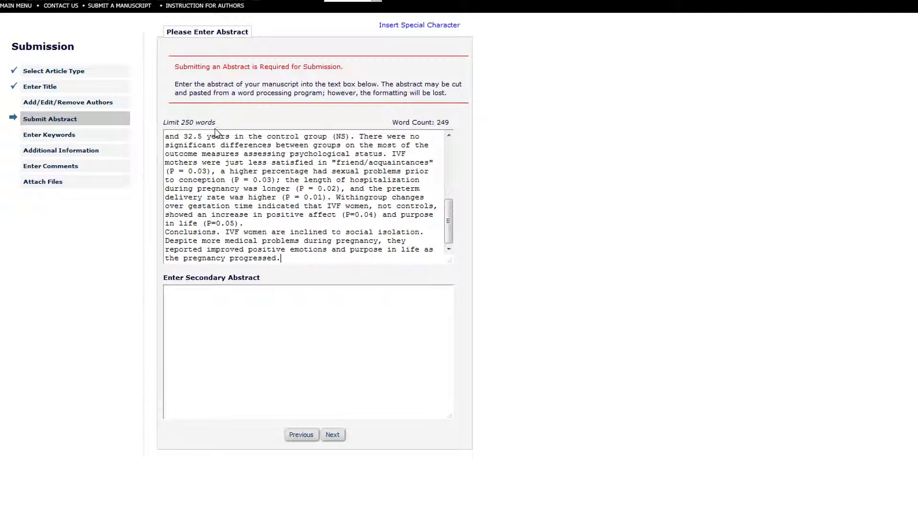
# Step: Copy the Slovenian abstract paragraphs from the manuscript in Writer
pyautogui.click(235, 313)
pyautogui.hotkey('alt', 'Tab')
pyautogui.scroll(-6, 318, 326)
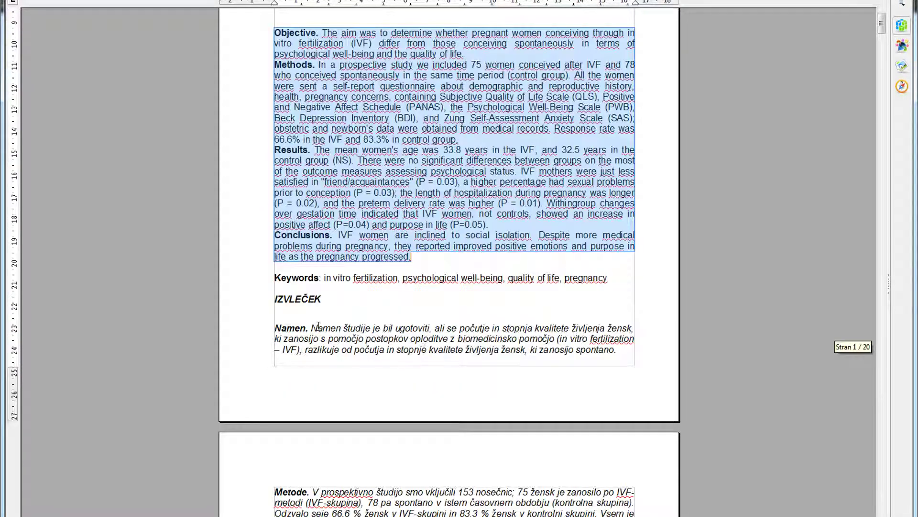
pyautogui.scroll(-6, 318, 326)
pyautogui.moveTo(277, 157); pyautogui.dragTo(412, 515)
pyautogui.rightClick(414, 460)
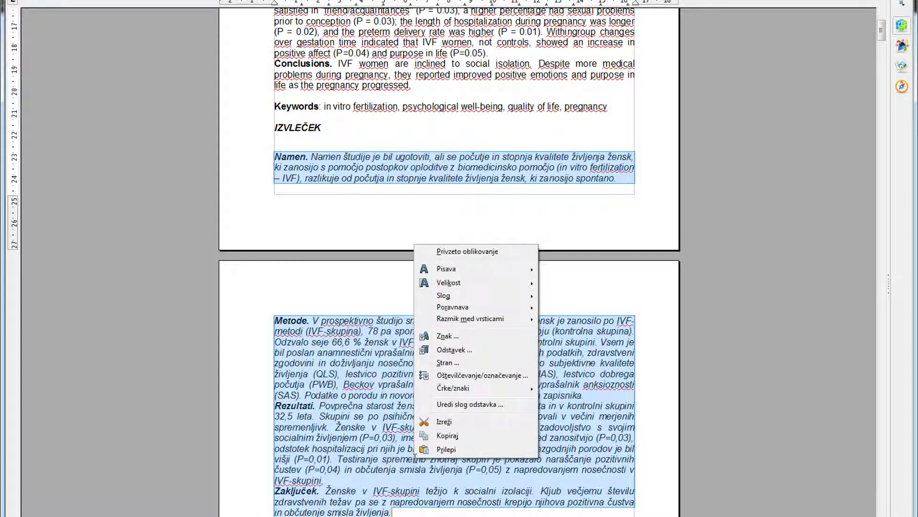
pyautogui.click(447, 436)
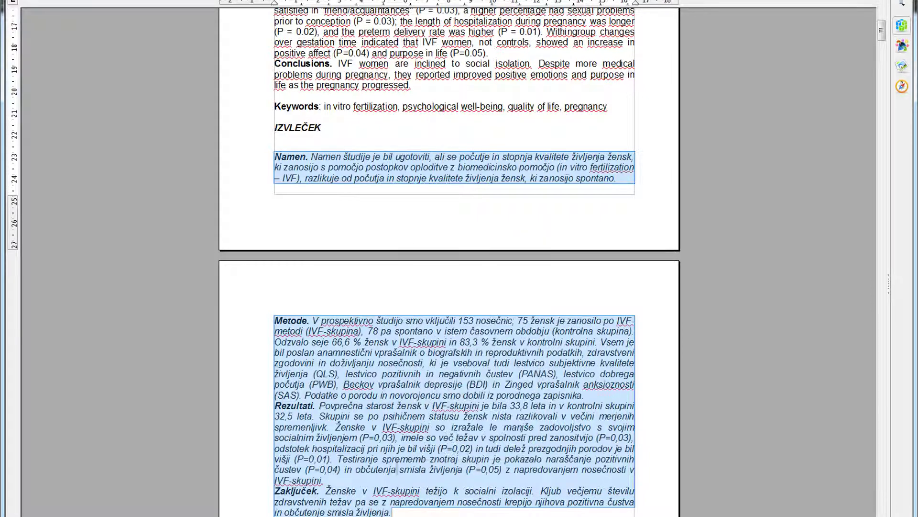
# Step: Paste the Slovenian abstract into the Secondary Abstract box and save to continue to keywords
pyautogui.hotkey('alt', 'Tab')
pyautogui.click(260, 293)
pyautogui.rightClick(259, 287)
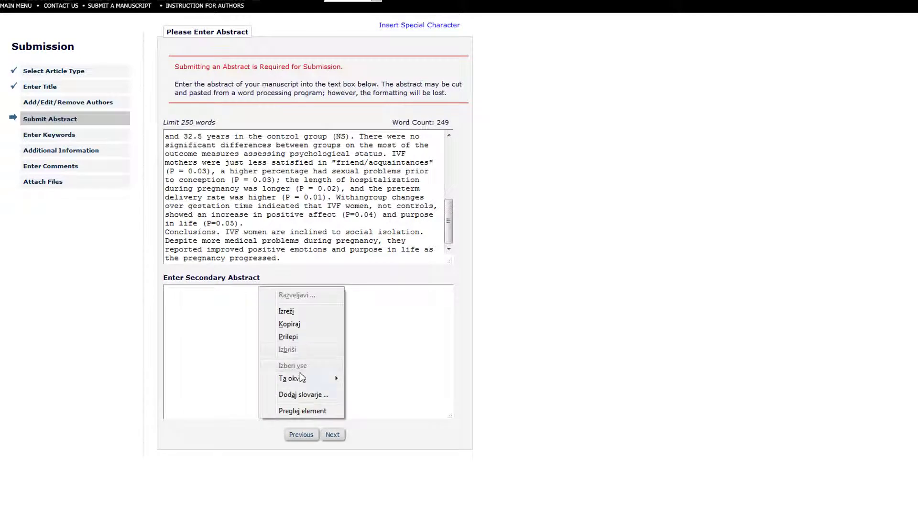
pyautogui.click(291, 338)
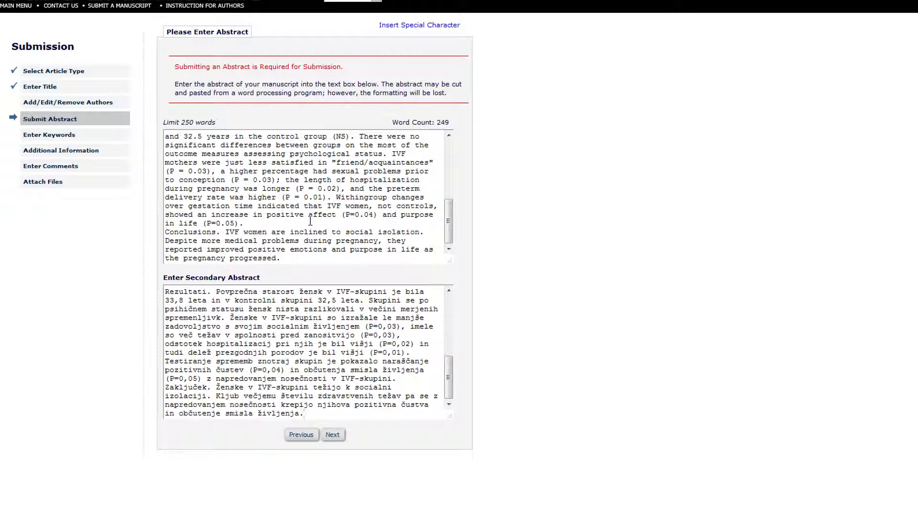
pyautogui.click(329, 438)
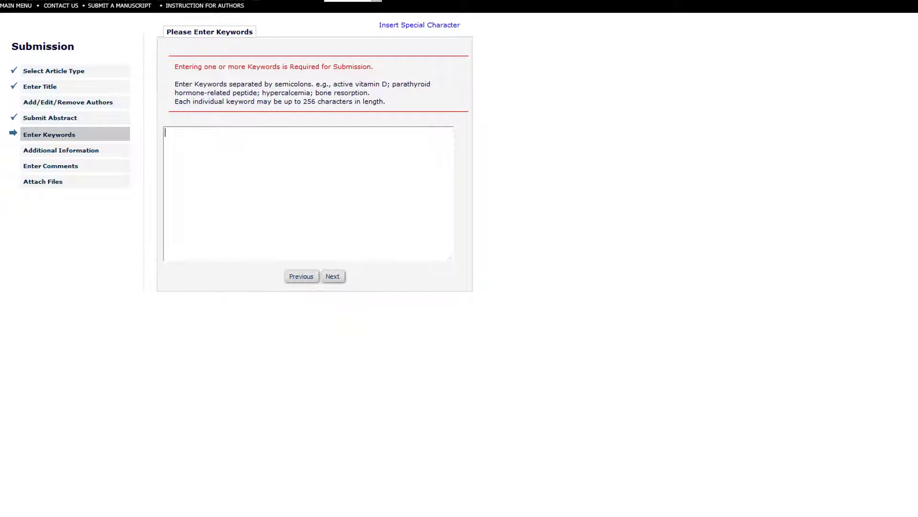
# Step: Copy the English Keywords line from the manuscript into the keywords box
pyautogui.click(230, 493)
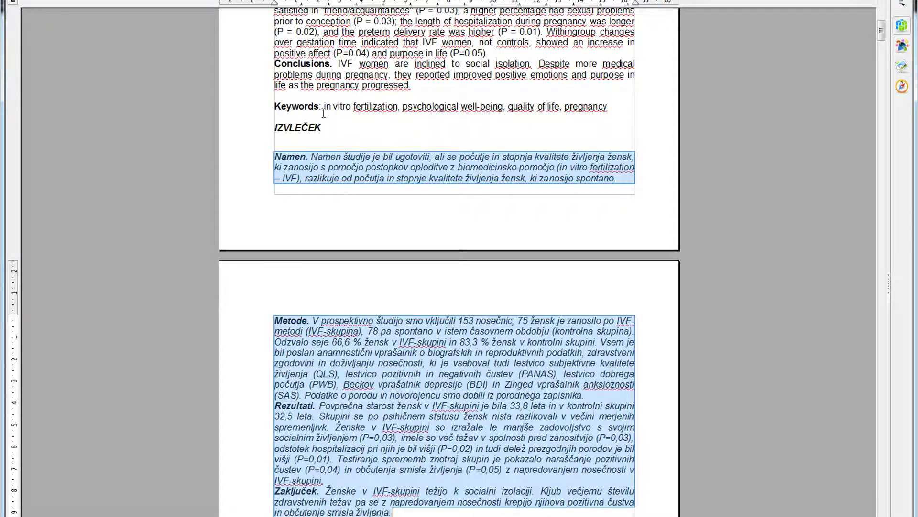
pyautogui.moveTo(324, 110); pyautogui.dragTo(404, 118)
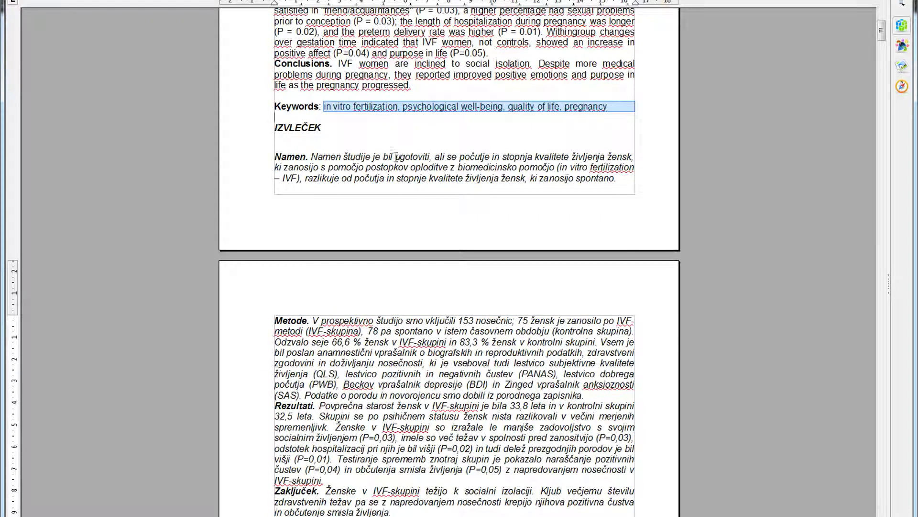
pyautogui.rightClick(411, 107)
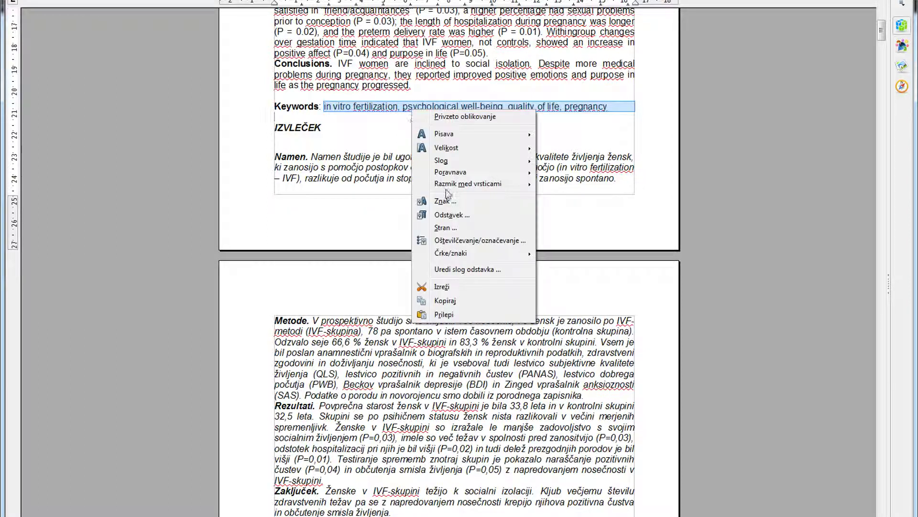
pyautogui.click(457, 300)
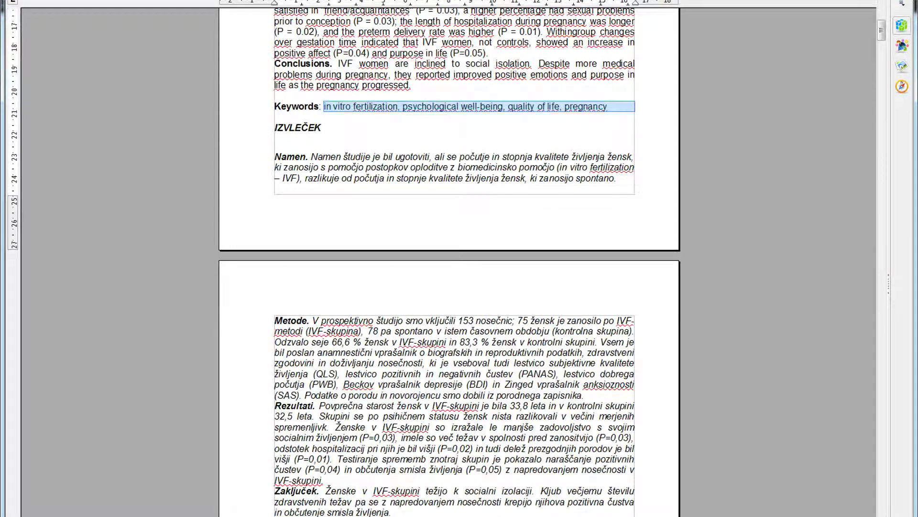
pyautogui.hotkey('alt', 'Tab')
pyautogui.rightClick(268, 145)
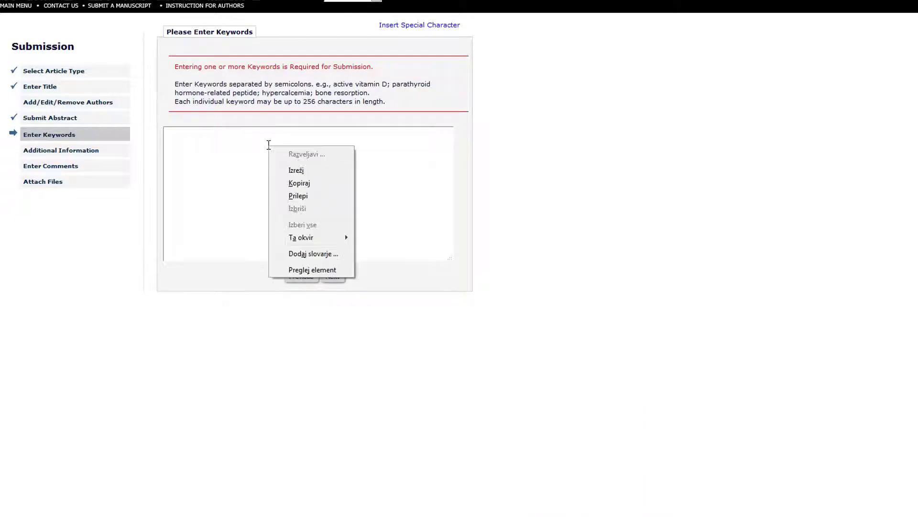
pyautogui.click(301, 197)
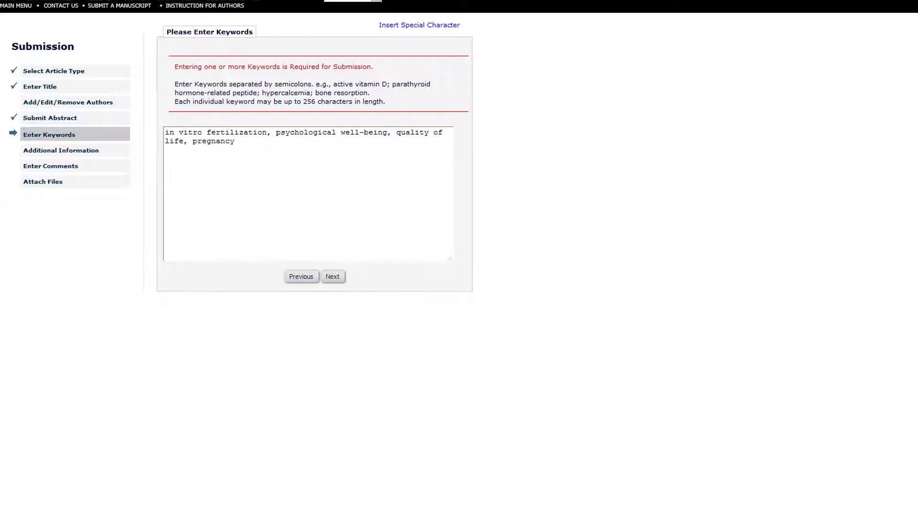
# Step: Add the Slovenian Ključne besede keywords on a new line below and save the keywords
pyautogui.hotkey('alt', 'Tab')
pyautogui.scroll(-5, 349, 352)
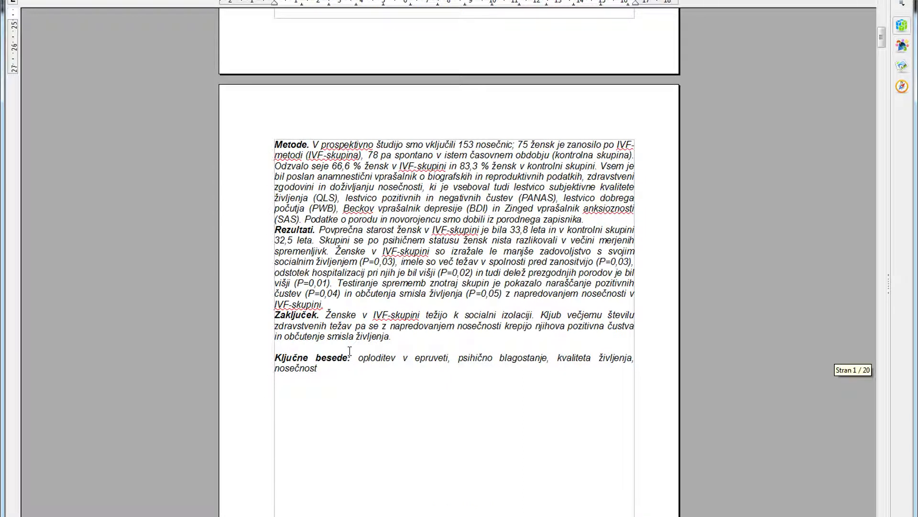
pyautogui.moveTo(361, 362); pyautogui.dragTo(318, 369)
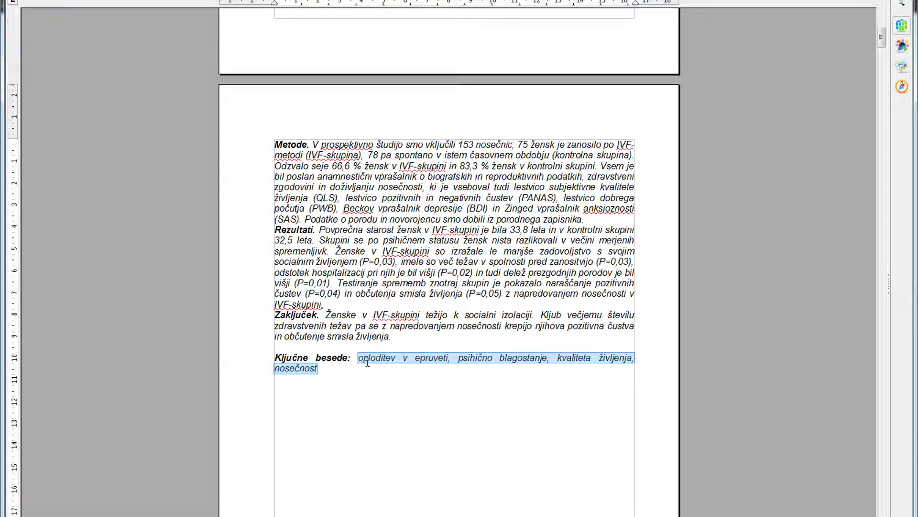
pyautogui.rightClick(368, 362)
pyautogui.press('Escape')
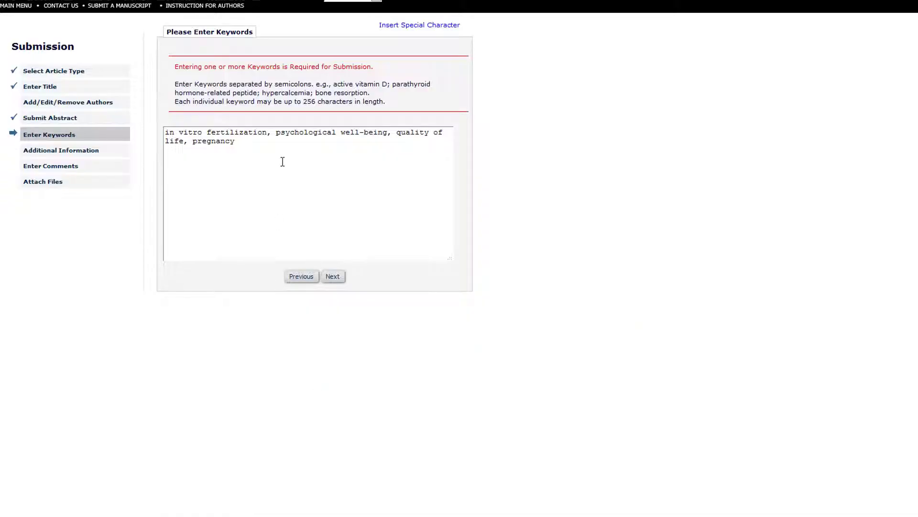
pyautogui.rightClick(283, 162)
pyautogui.click(316, 211)
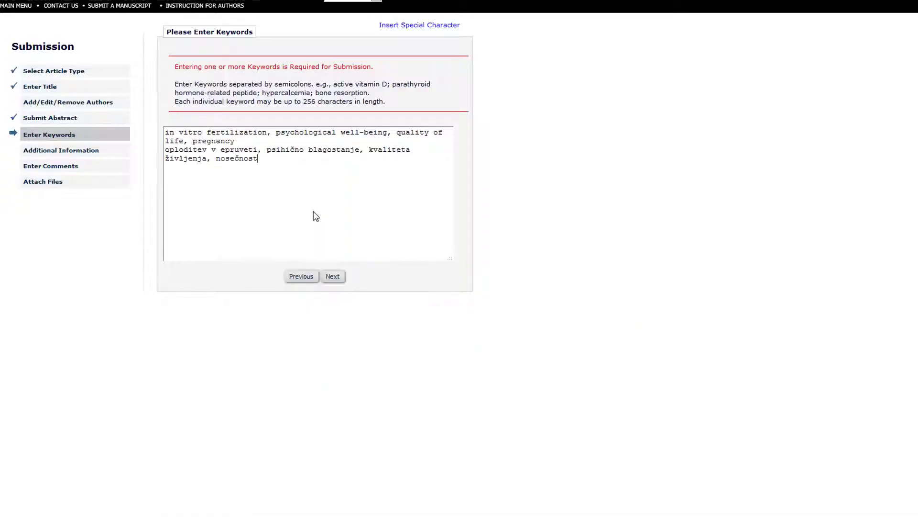
pyautogui.click(333, 280)
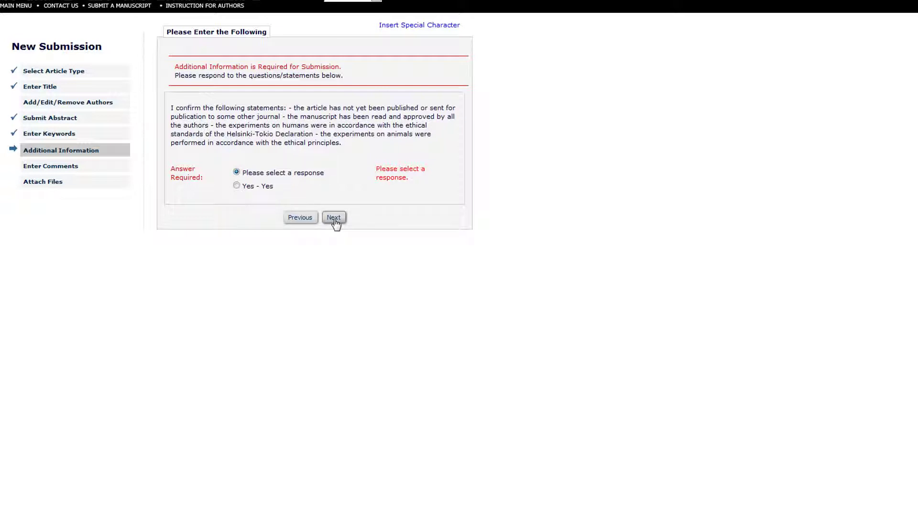
# Step: Answer Yes to the publication and ethics statements and continue, comments blank, to Attach Files
pyautogui.click(237, 185)
pyautogui.click(333, 218)
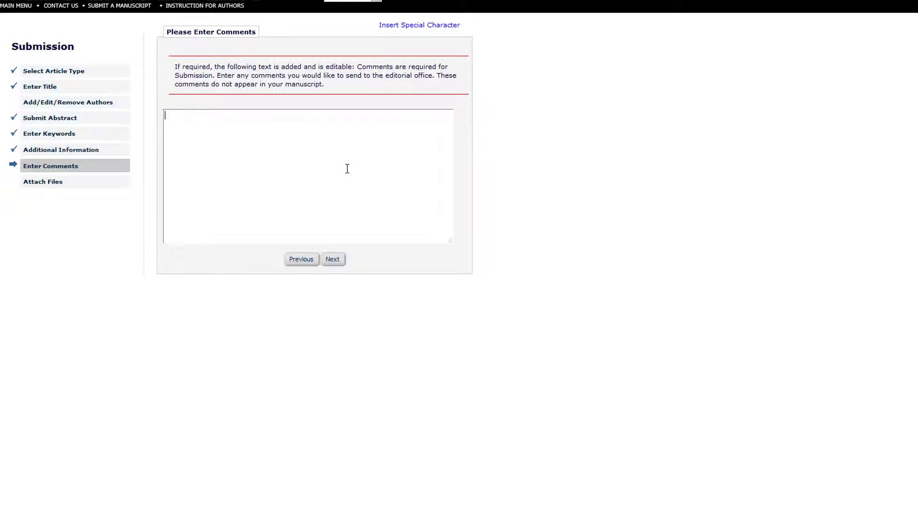
pyautogui.click(332, 260)
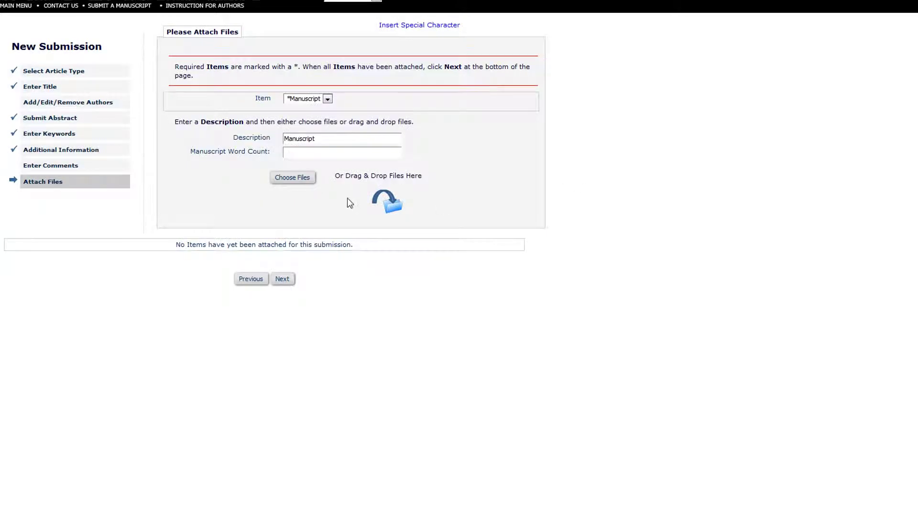
# Step: Upload manuscript 1.doc from the file picker as the Manuscript item
pyautogui.click(292, 177)
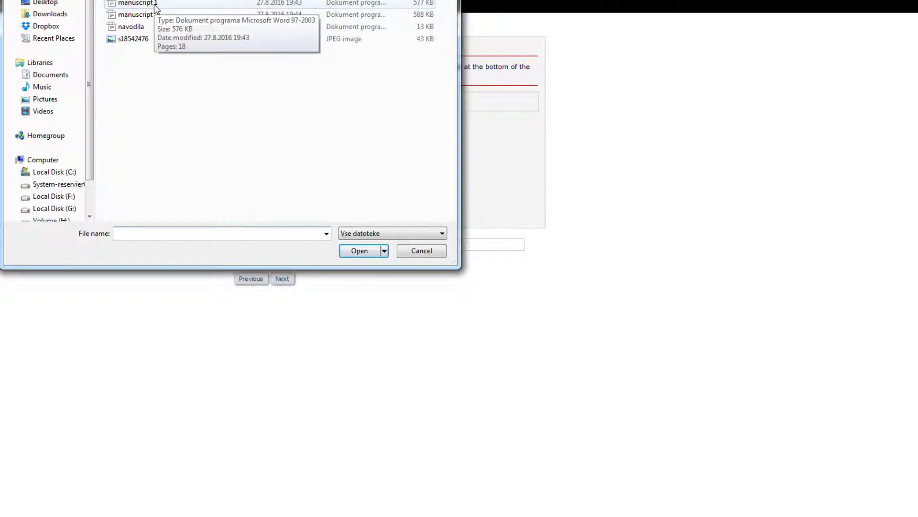
pyautogui.doubleClick(136, 3)
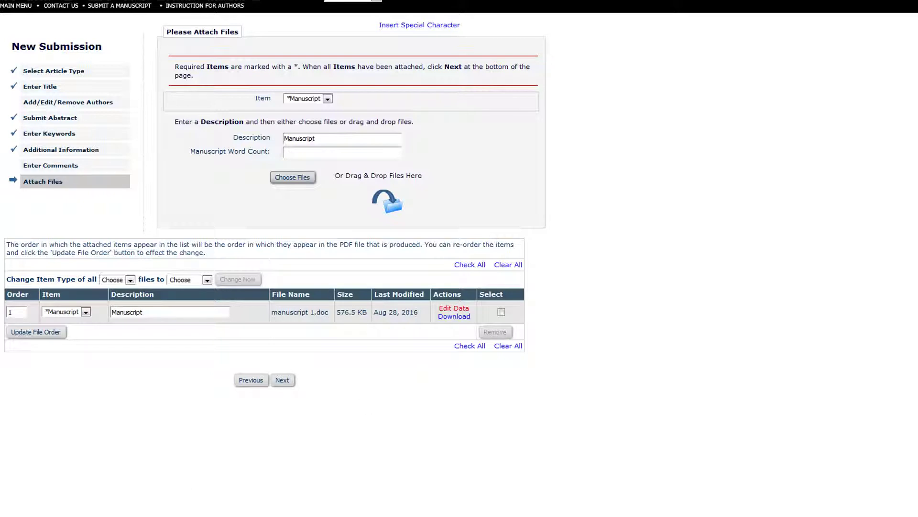
pyautogui.click(292, 177)
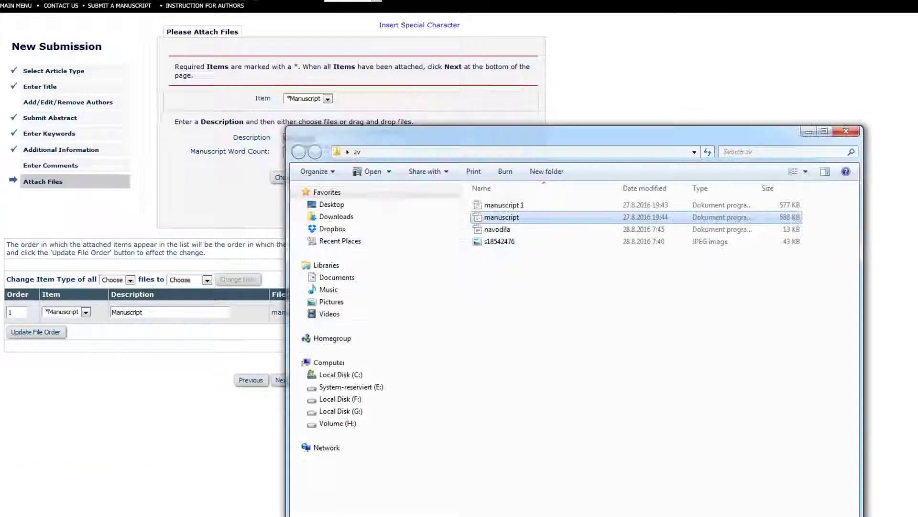
pyautogui.click(510, 206)
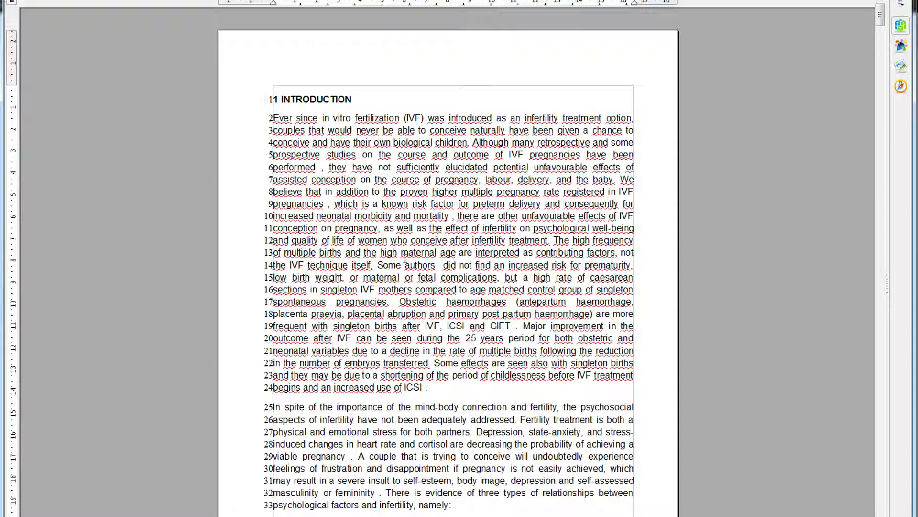
# Step: Scroll through the manuscript from the Introduction past the tables and figures to 5 CONCLUSIONS
pyautogui.scroll(-1, 404, 258)
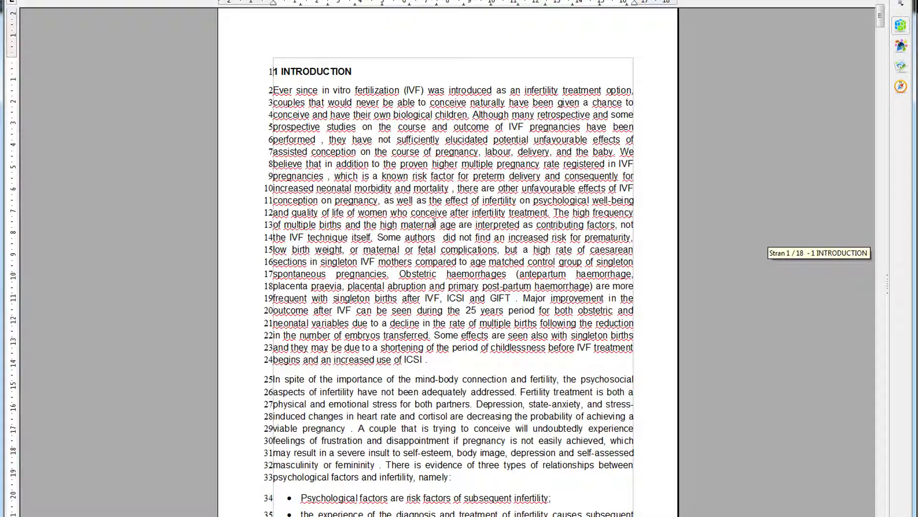
pyautogui.scroll(-18, 435, 223)
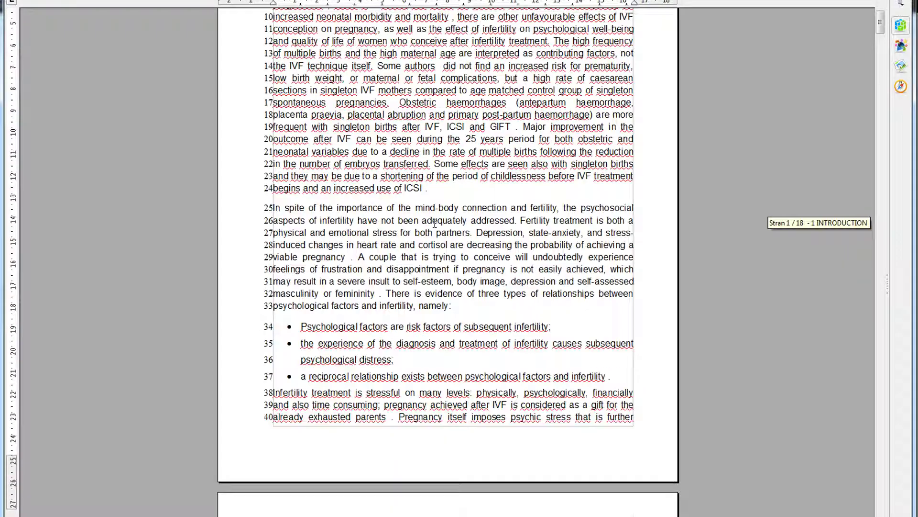
pyautogui.scroll(-20, 435, 223)
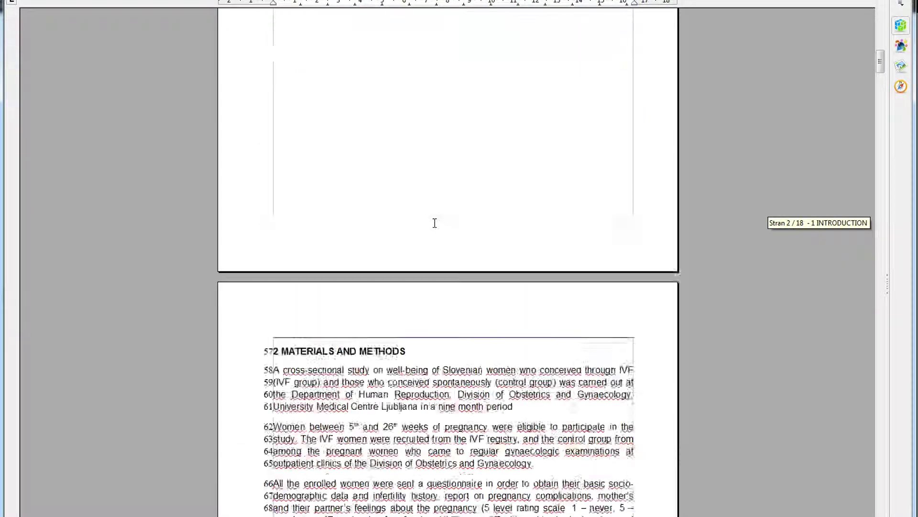
pyautogui.scroll(-20, 435, 223)
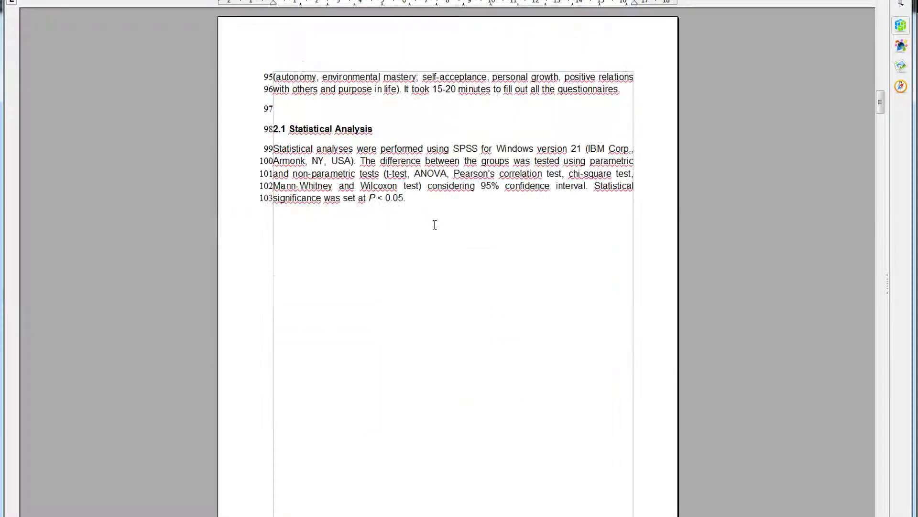
pyautogui.scroll(-20, 435, 223)
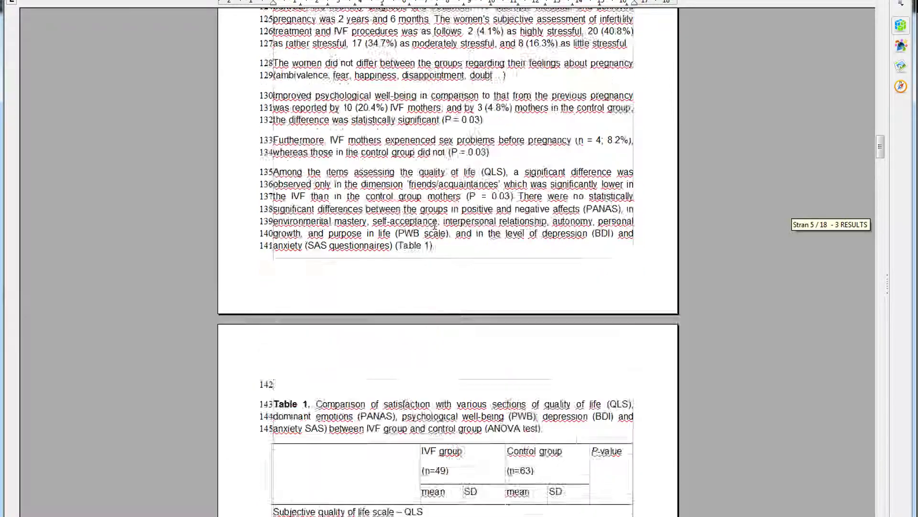
pyautogui.scroll(-20, 435, 224)
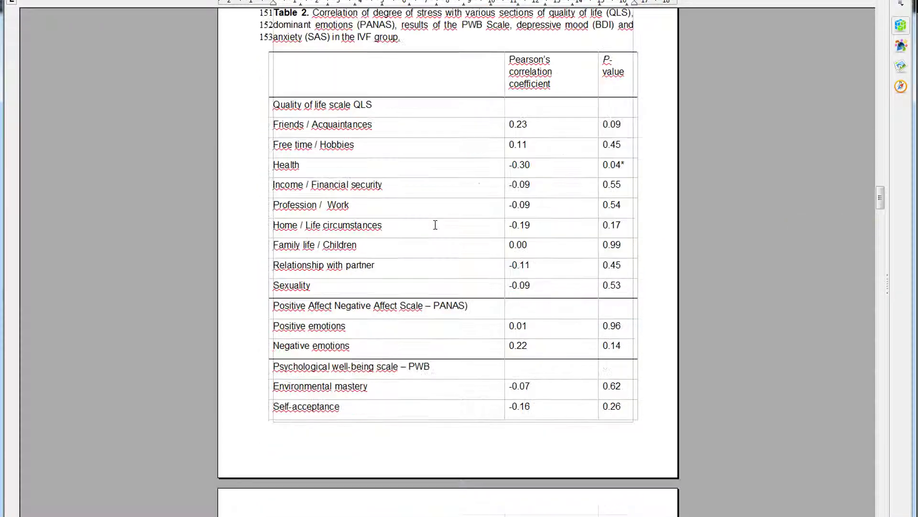
pyautogui.scroll(-5, 435, 225)
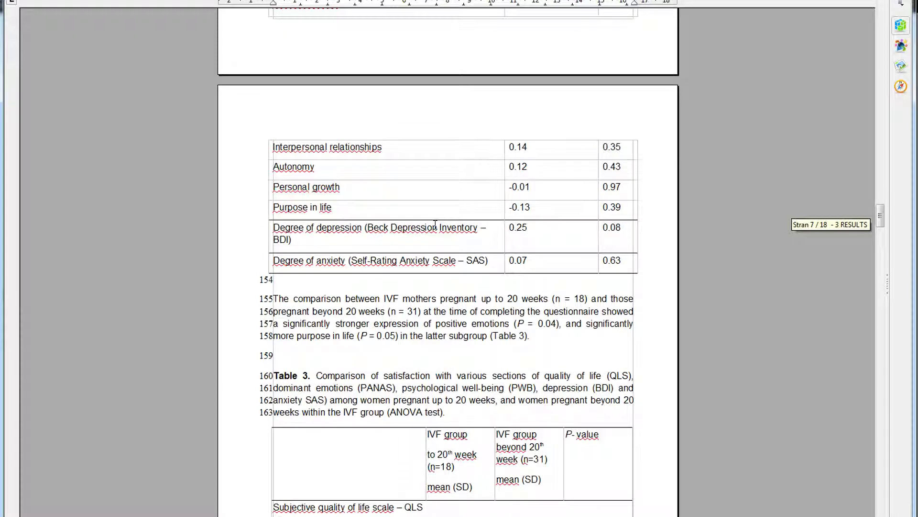
pyautogui.scroll(-19, 435, 224)
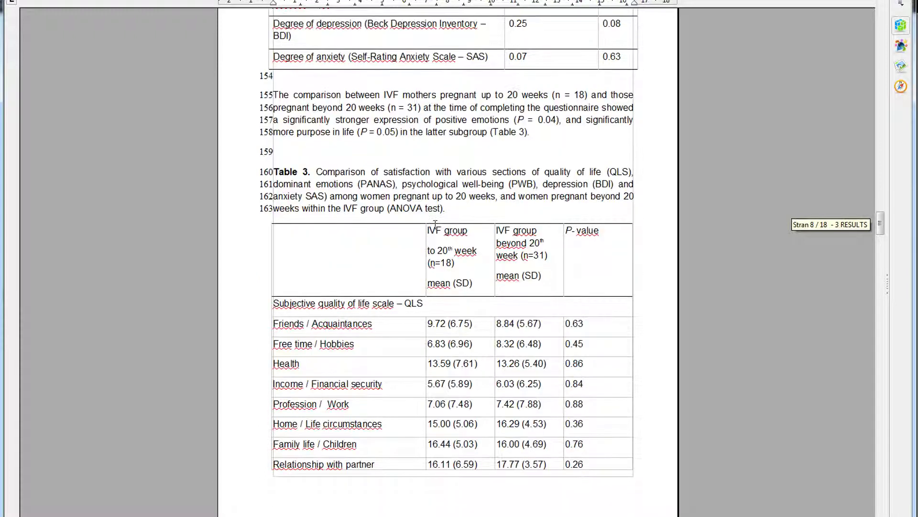
pyautogui.scroll(-20, 434, 224)
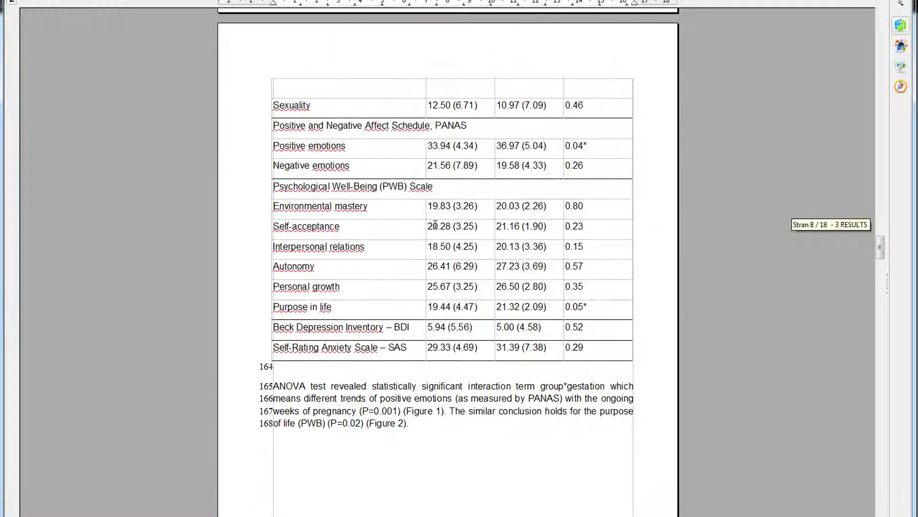
pyautogui.scroll(-20, 435, 224)
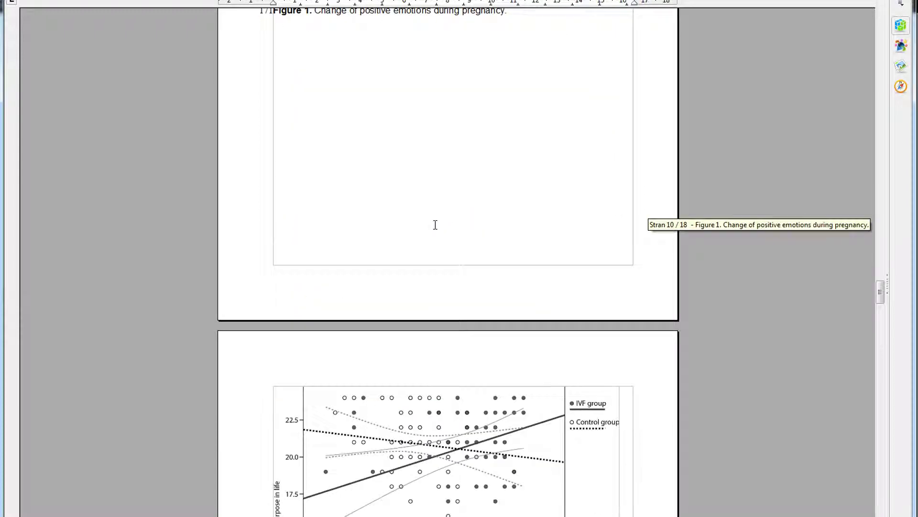
pyautogui.scroll(-6, 435, 224)
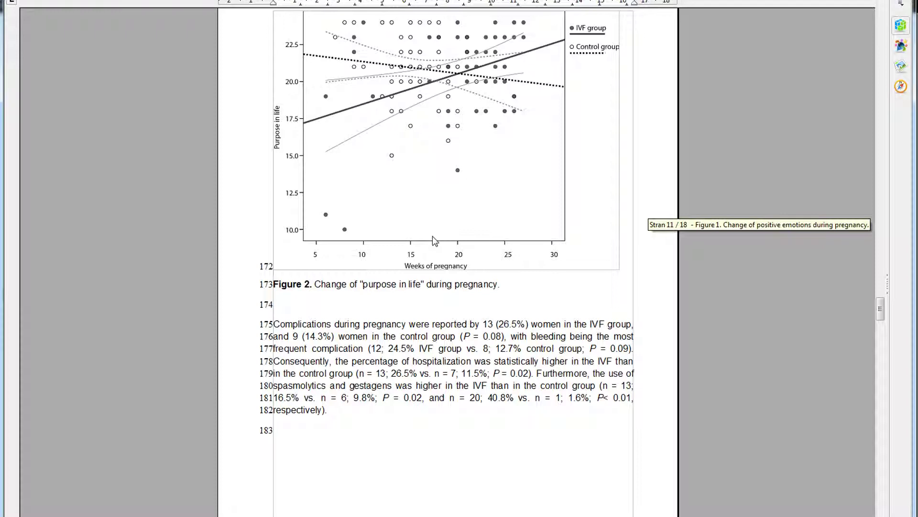
pyautogui.scroll(-6, 433, 237)
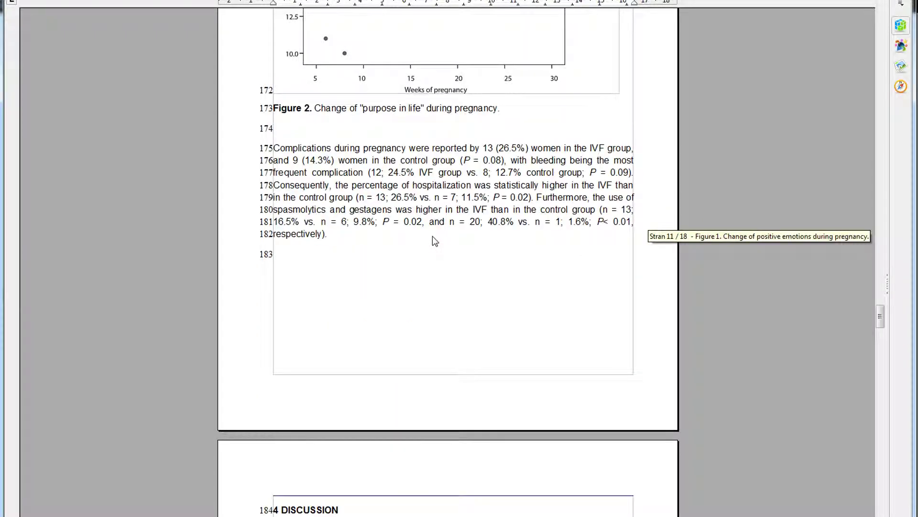
pyautogui.scroll(-7, 432, 236)
pyautogui.scroll(-20, 436, 241)
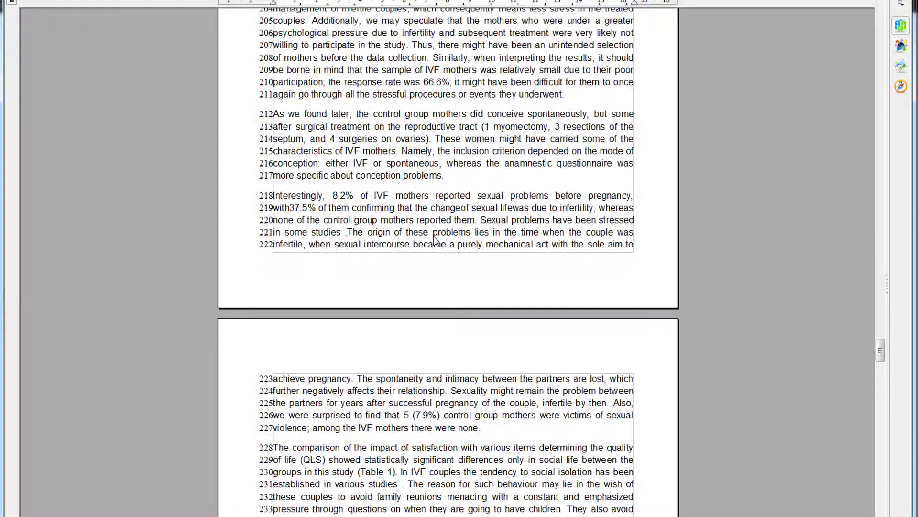
pyautogui.scroll(-20, 435, 240)
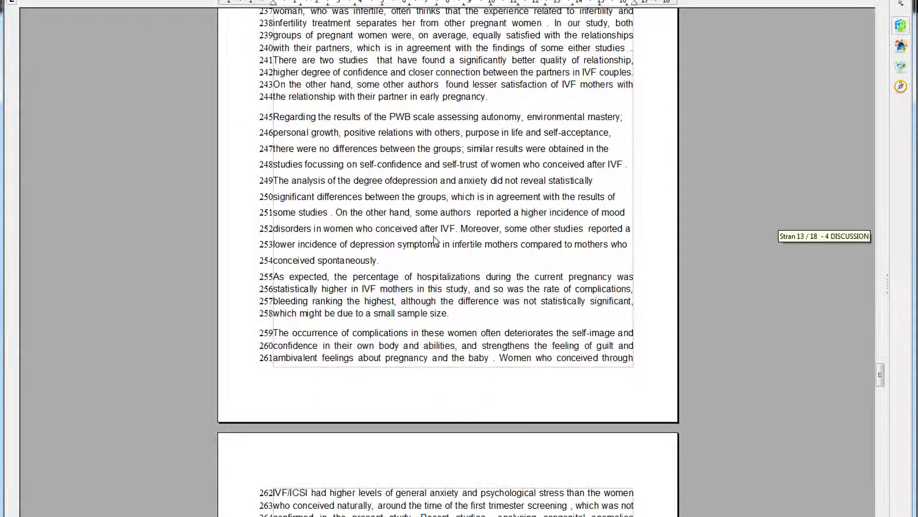
pyautogui.scroll(-20, 435, 240)
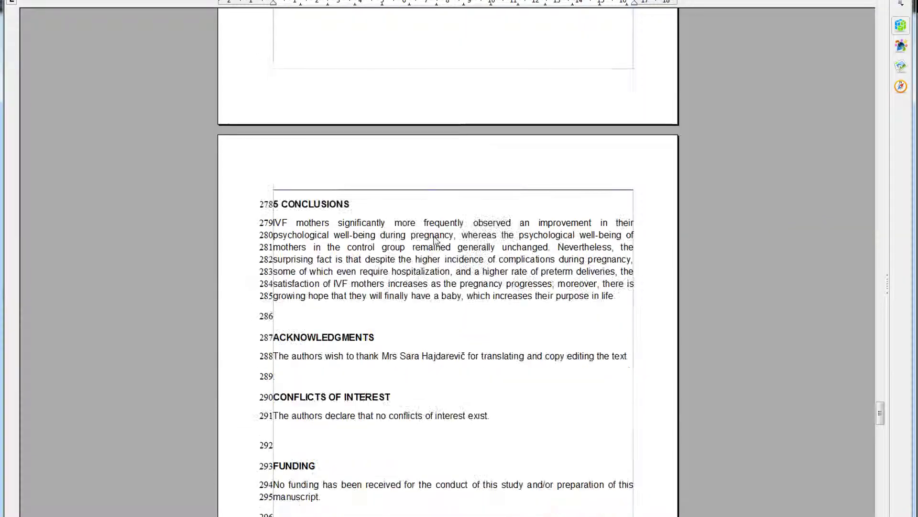
# Step: Scroll down the references to reference 42 and back up, then return to Attach Files
pyautogui.scroll(-5, 436, 239)
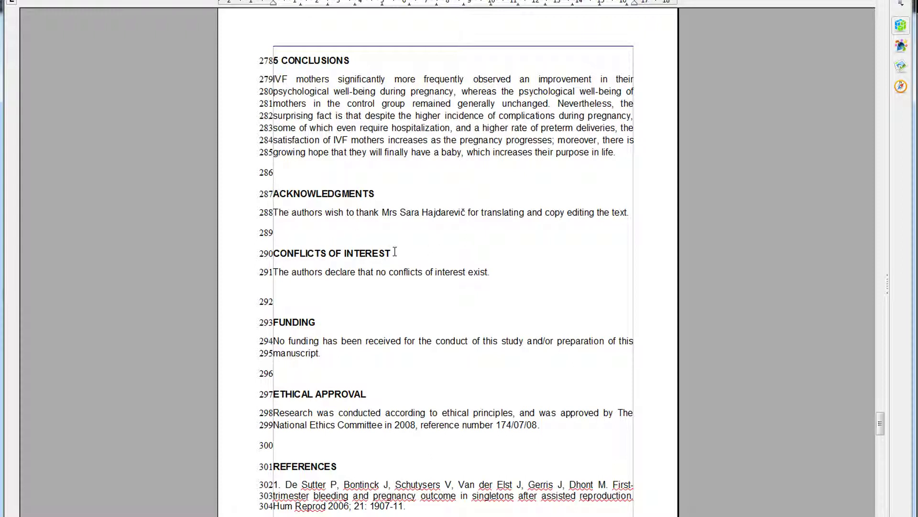
pyautogui.scroll(-1, 410, 242)
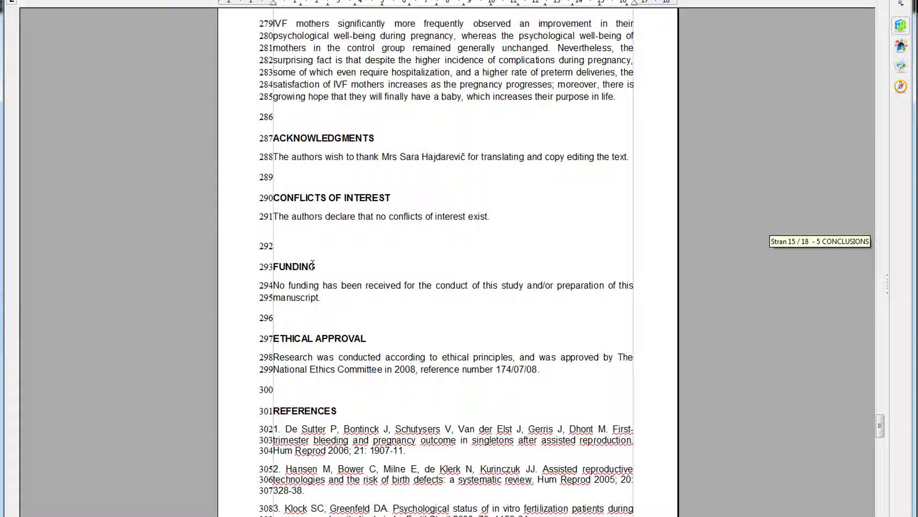
pyautogui.scroll(-1, 313, 264)
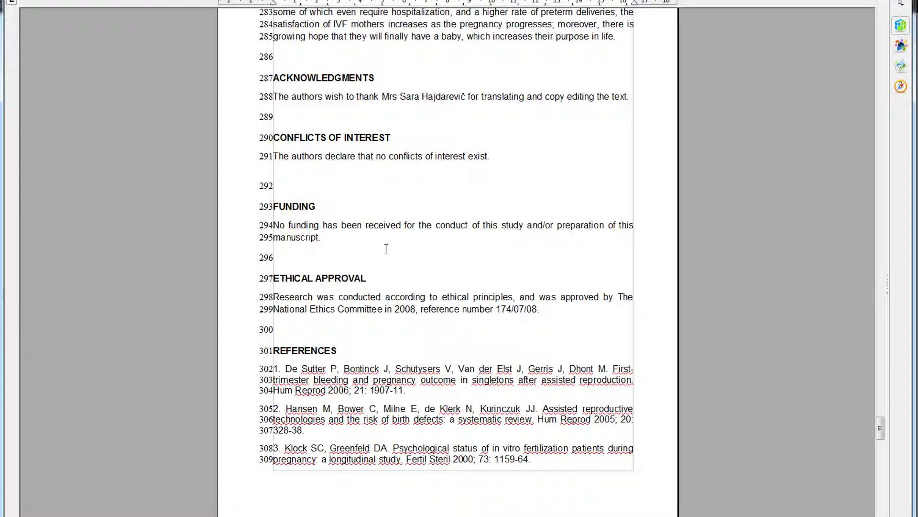
pyautogui.scroll(-1, 384, 247)
pyautogui.scroll(-1, 384, 247)
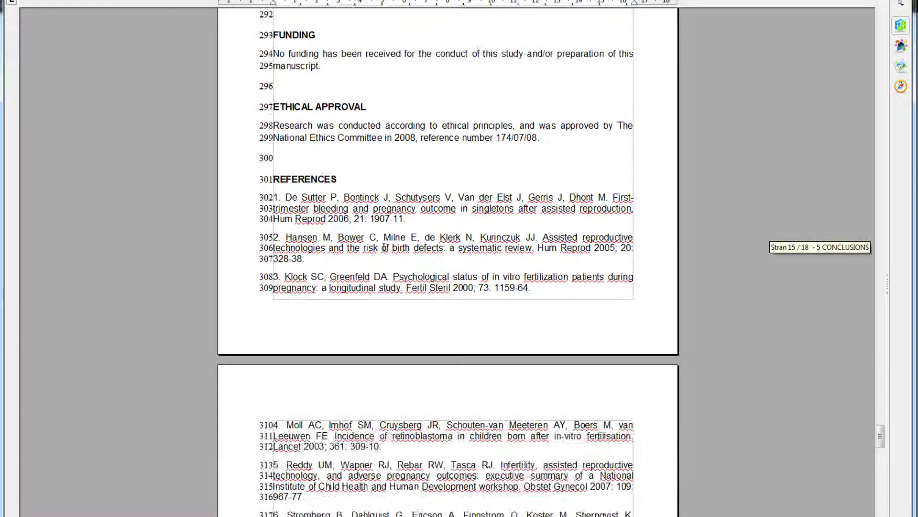
pyautogui.scroll(-4, 444, 222)
pyautogui.scroll(-9, 443, 222)
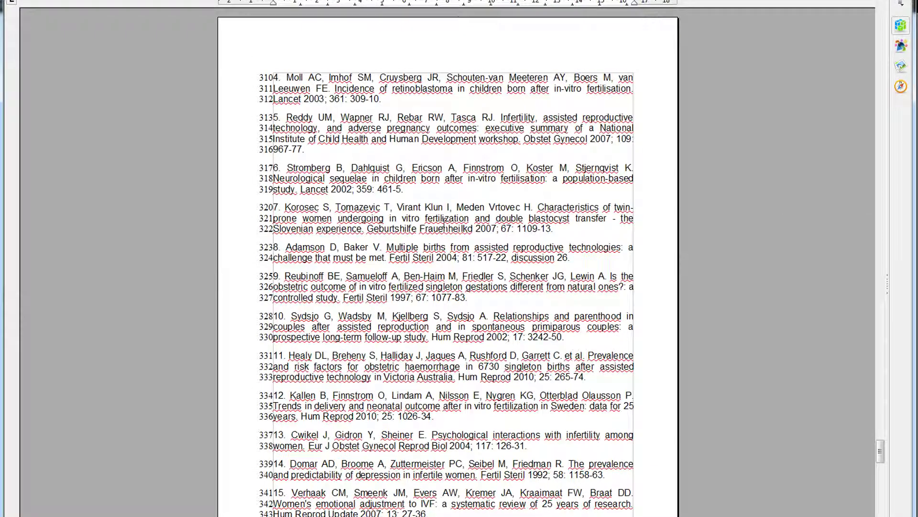
pyautogui.scroll(-12, 444, 223)
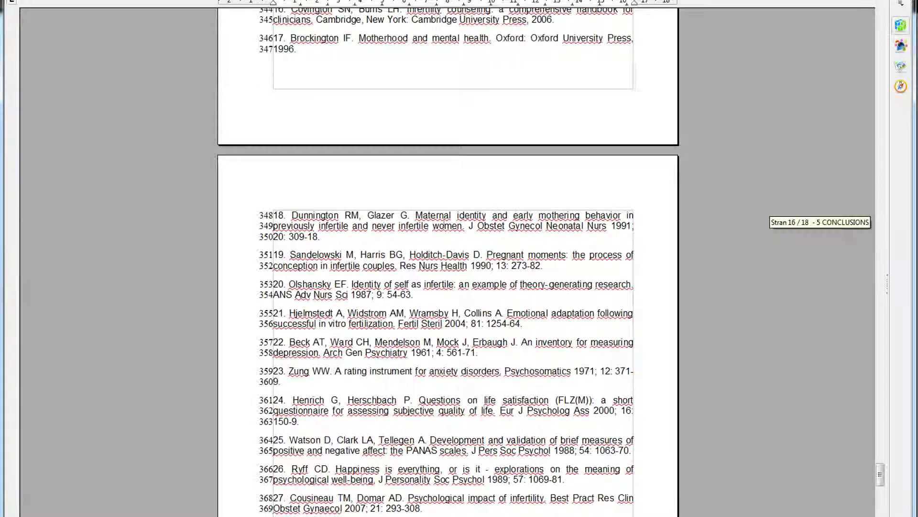
pyautogui.scroll(-3, 444, 223)
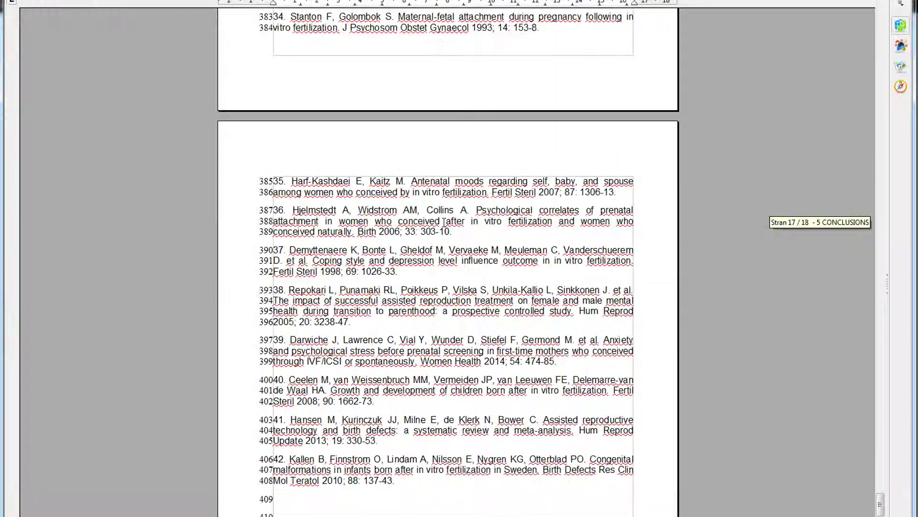
pyautogui.scroll(-3, 444, 222)
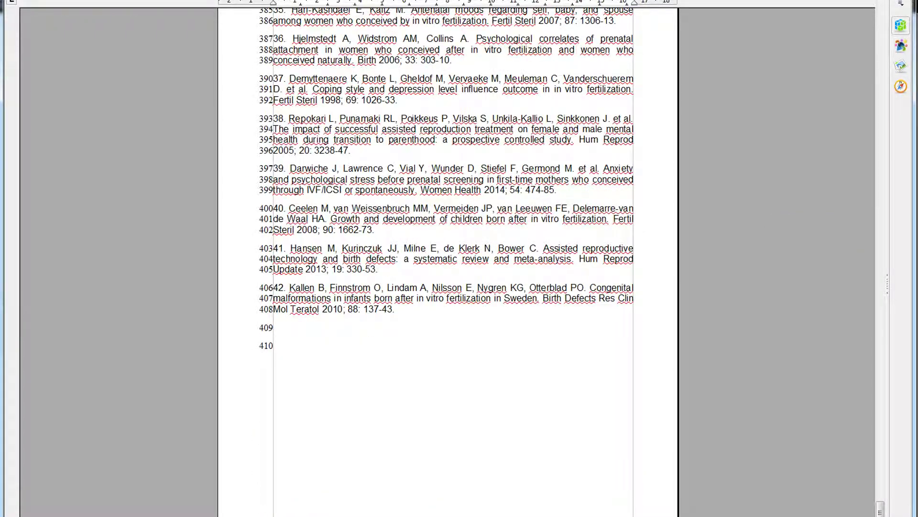
pyautogui.scroll(13, 547, 93)
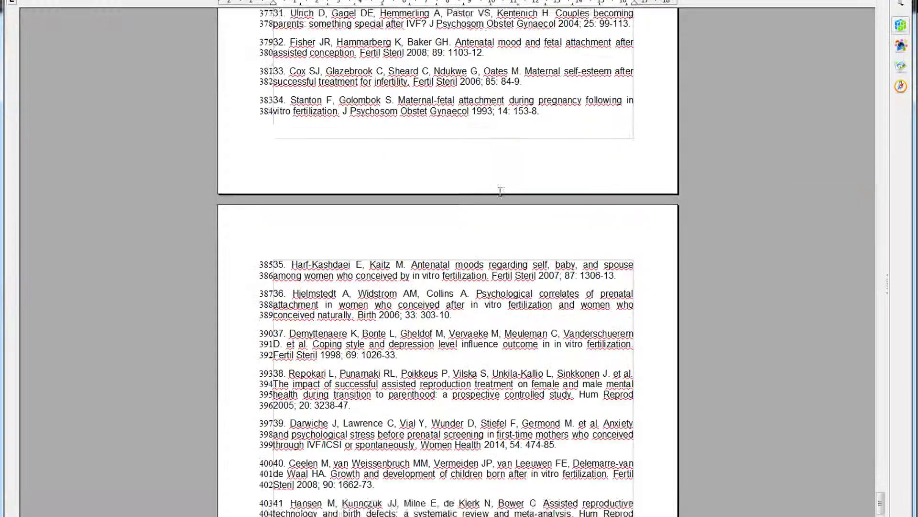
pyautogui.scroll(14, 499, 192)
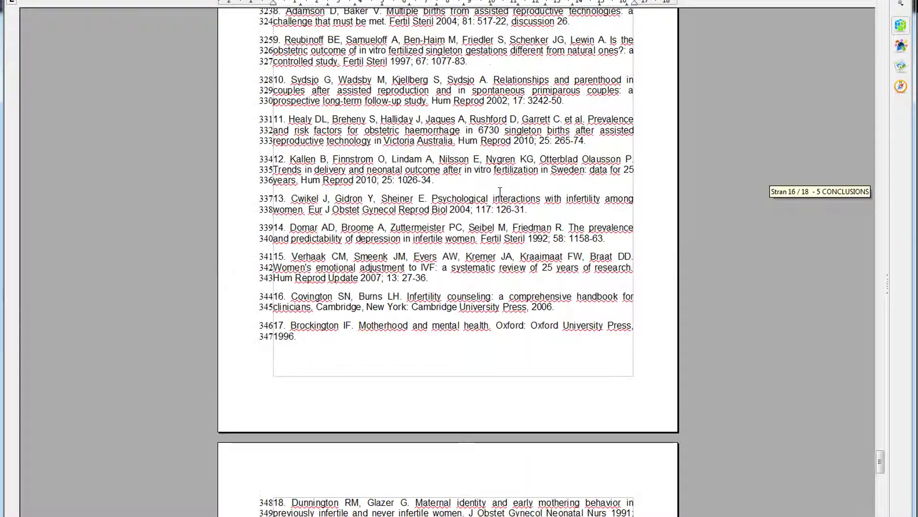
pyautogui.scroll(6, 499, 192)
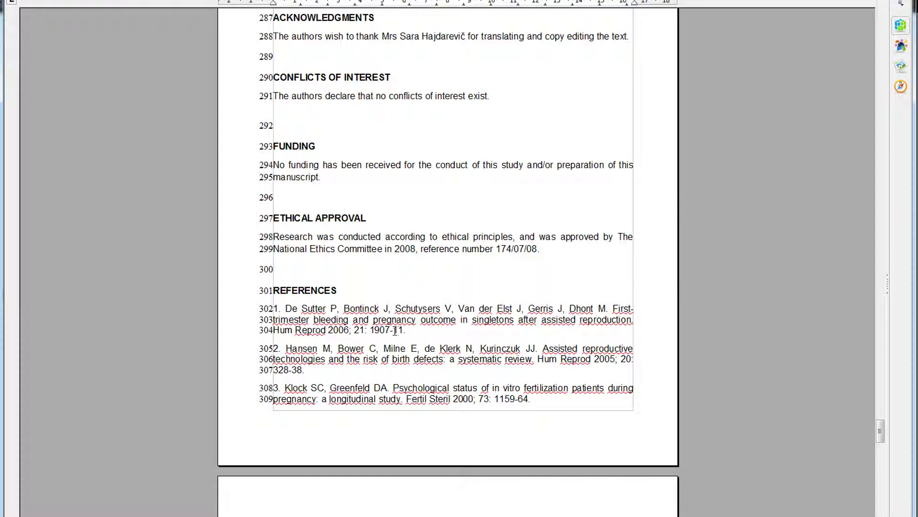
pyautogui.scroll(-18, 492, 332)
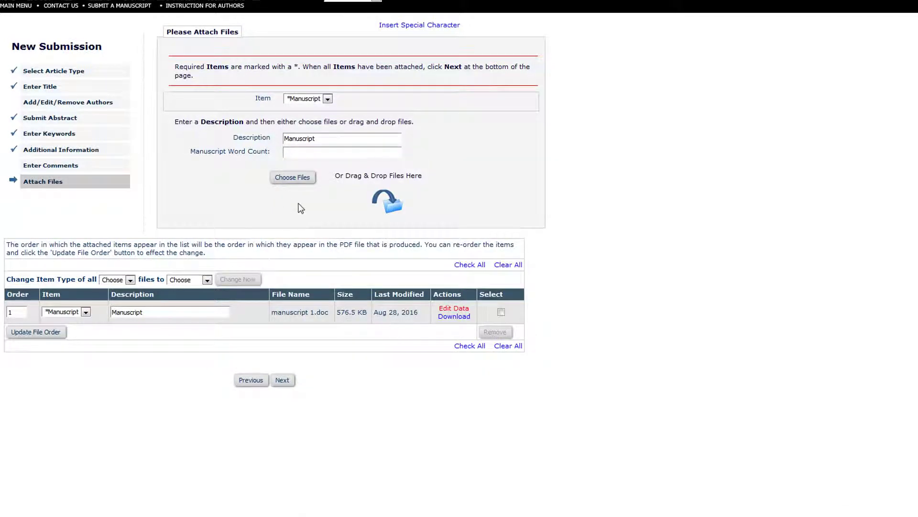
# Step: Upload the manuscript file again, then remove the duplicate manuscript.doc (588.0 KB), keeping manuscript 1.doc
pyautogui.click(291, 183)
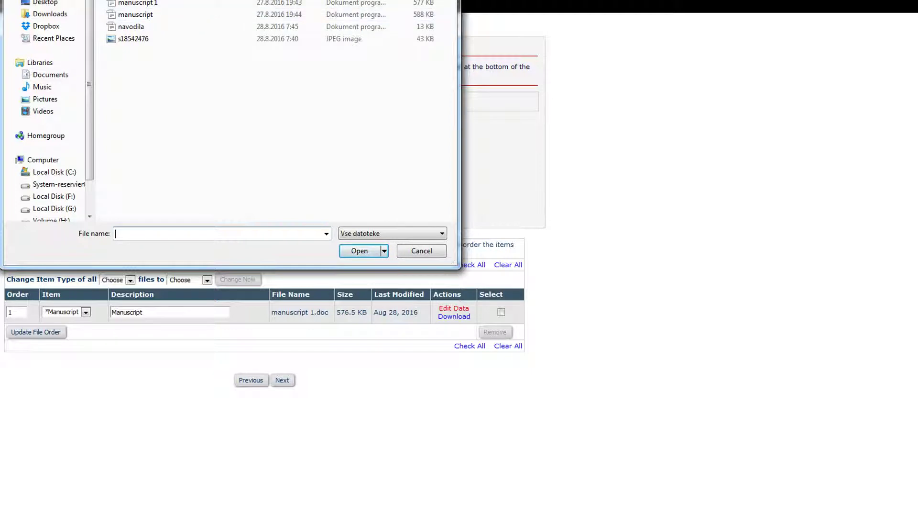
pyautogui.doubleClick(142, 18)
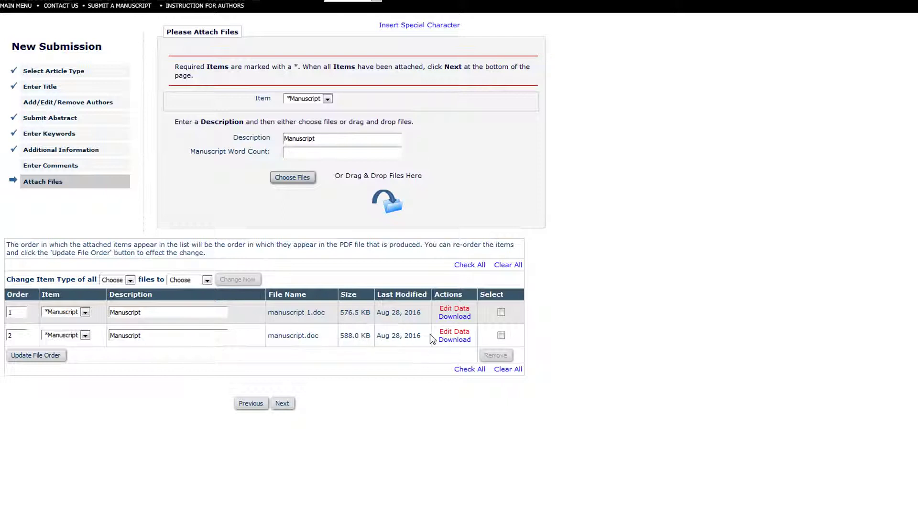
pyautogui.click(501, 335)
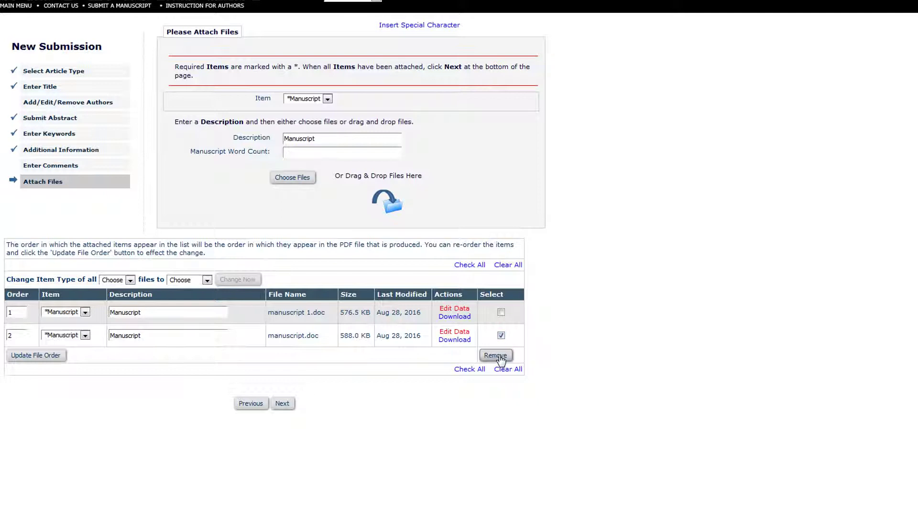
pyautogui.click(495, 355)
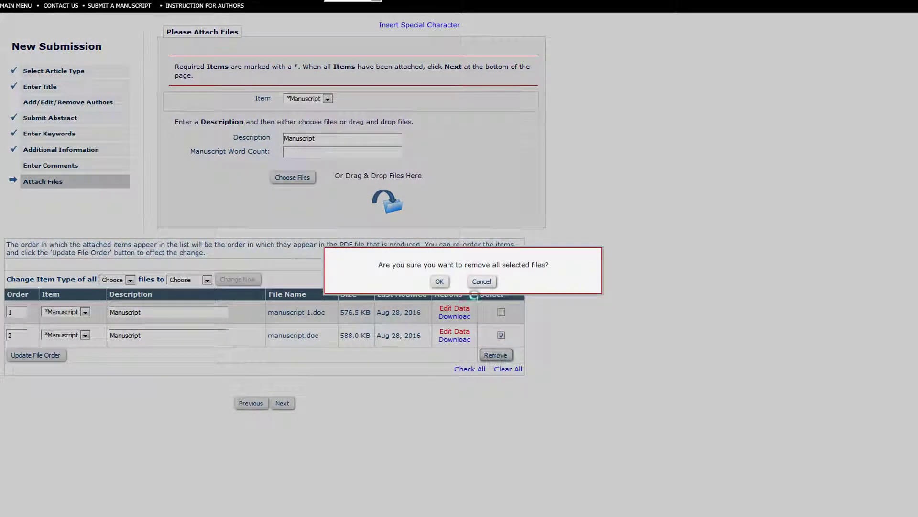
pyautogui.click(440, 283)
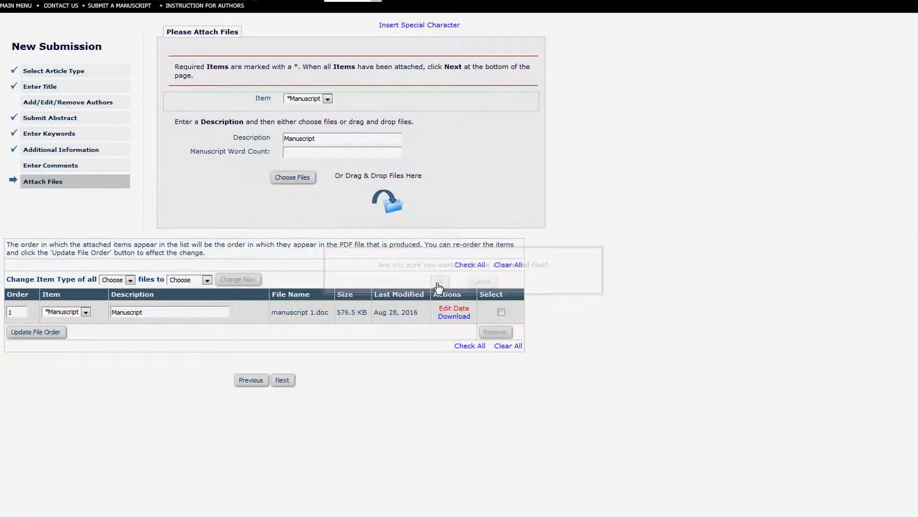
# Step: Build the PDF for approval and view SJPH-S-16-00133.pdf from Submissions Waiting for Author's Approval
pyautogui.click(290, 382)
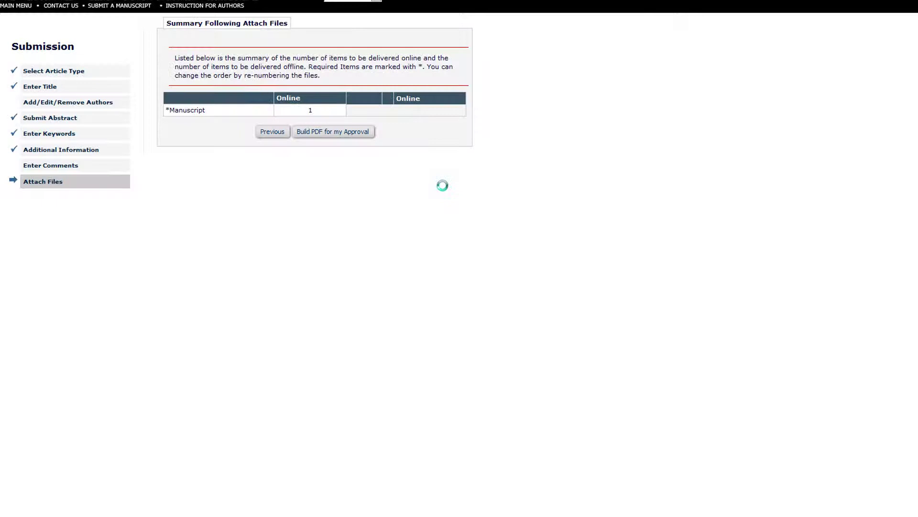
pyautogui.click(338, 137)
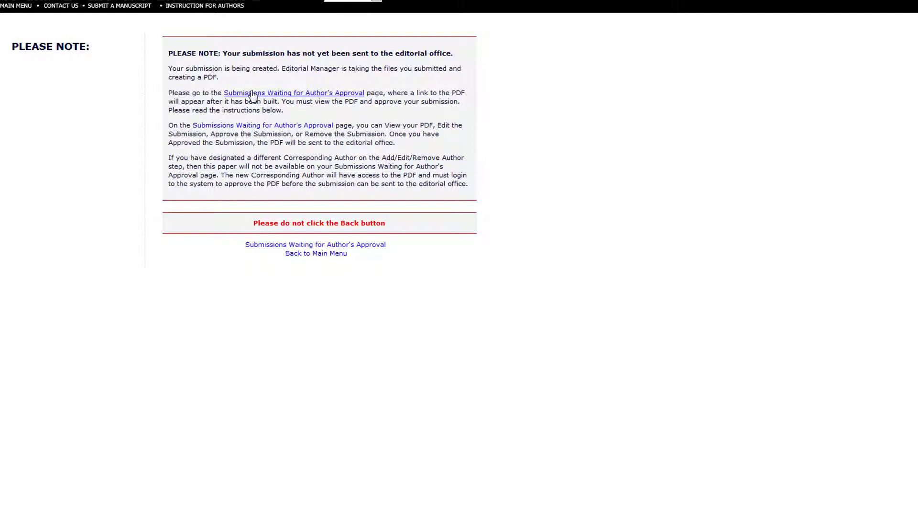
pyautogui.click(253, 94)
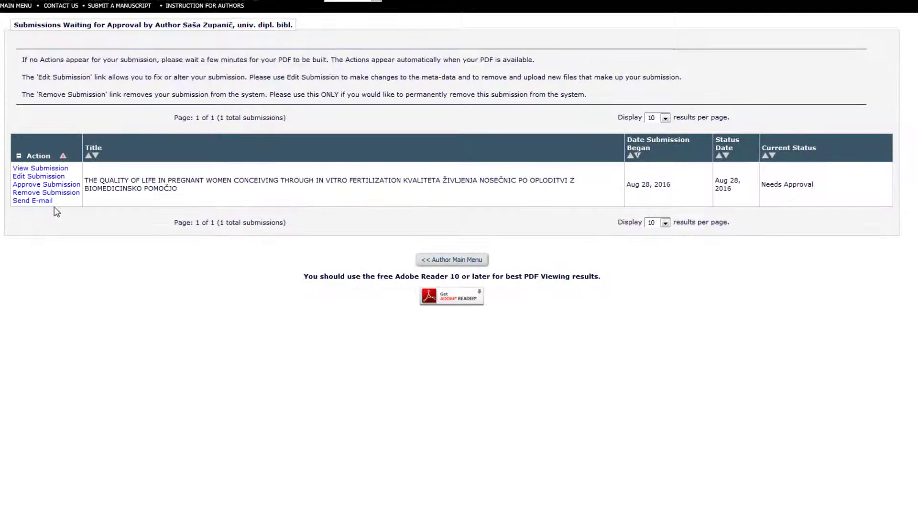
pyautogui.click(52, 170)
# Step: Open SJPH-S-16-00133.pdf in Acrobat Reader and review the title page and English and Slovene abstracts
pyautogui.click(368, 254)
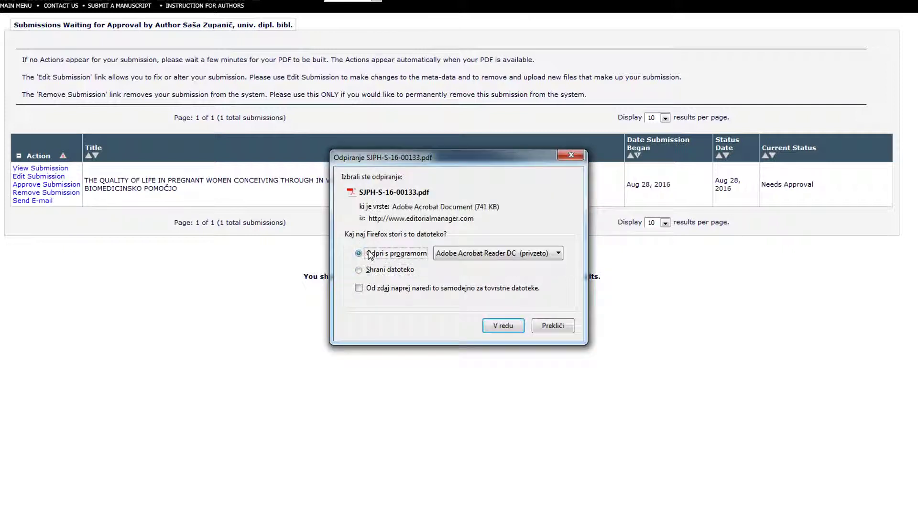
pyautogui.click(508, 329)
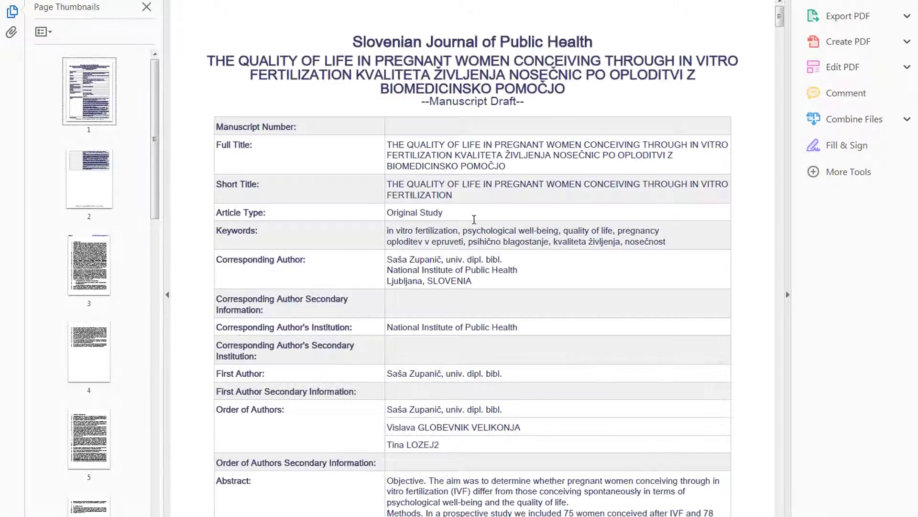
pyautogui.scroll(-5, 476, 220)
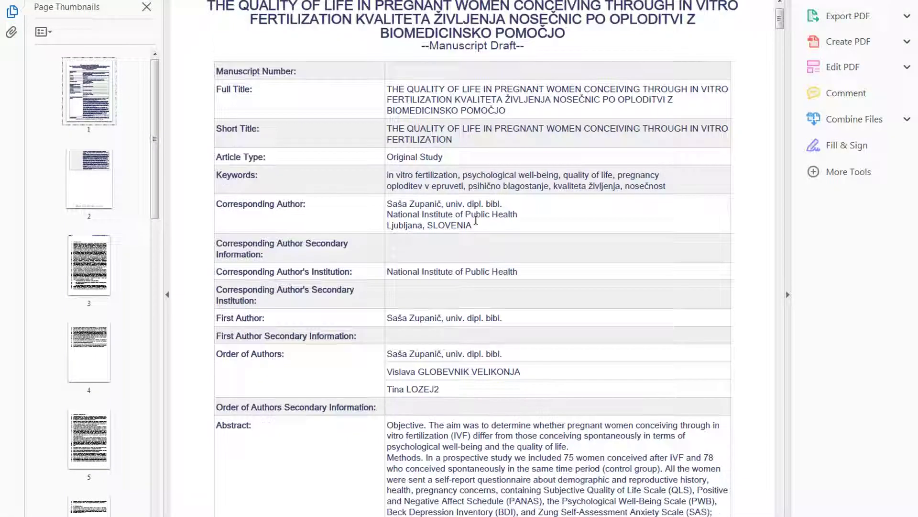
pyautogui.scroll(-10, 476, 222)
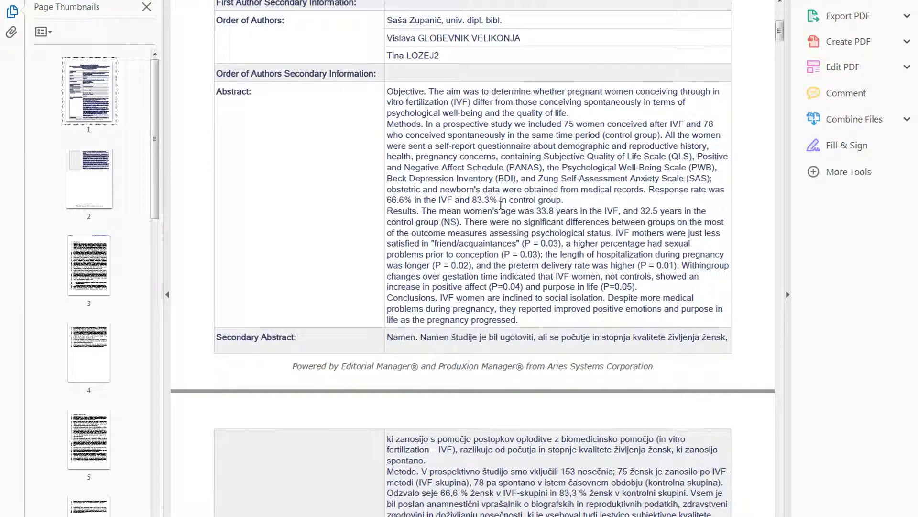
pyautogui.scroll(-8, 517, 223)
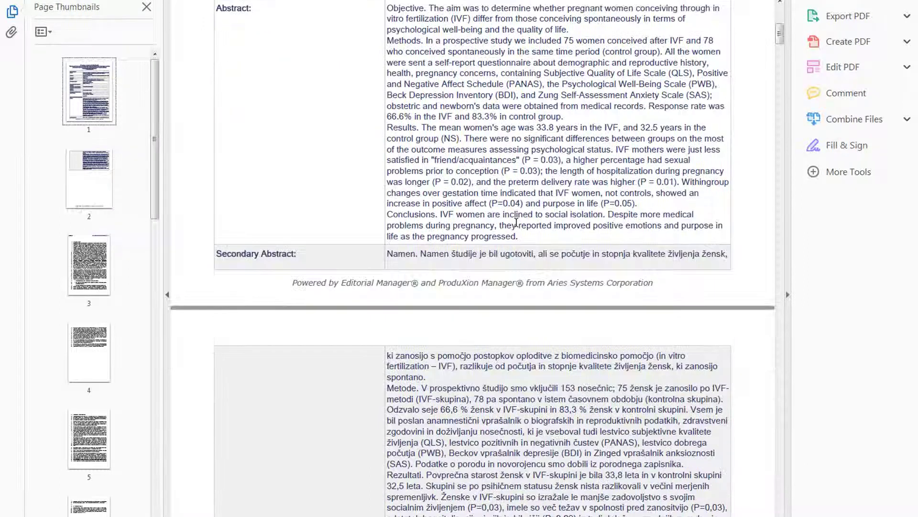
pyautogui.scroll(-1, 516, 222)
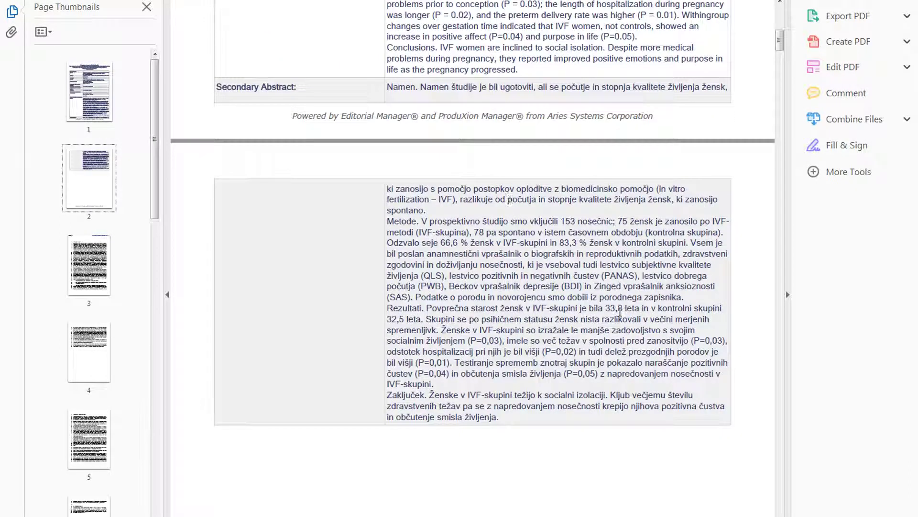
pyautogui.scroll(-15, 602, 282)
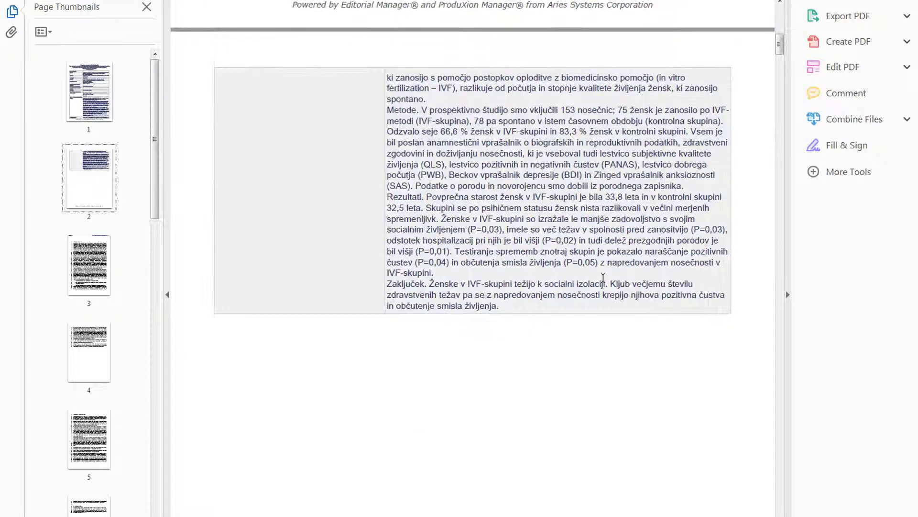
pyautogui.scroll(-4, 602, 285)
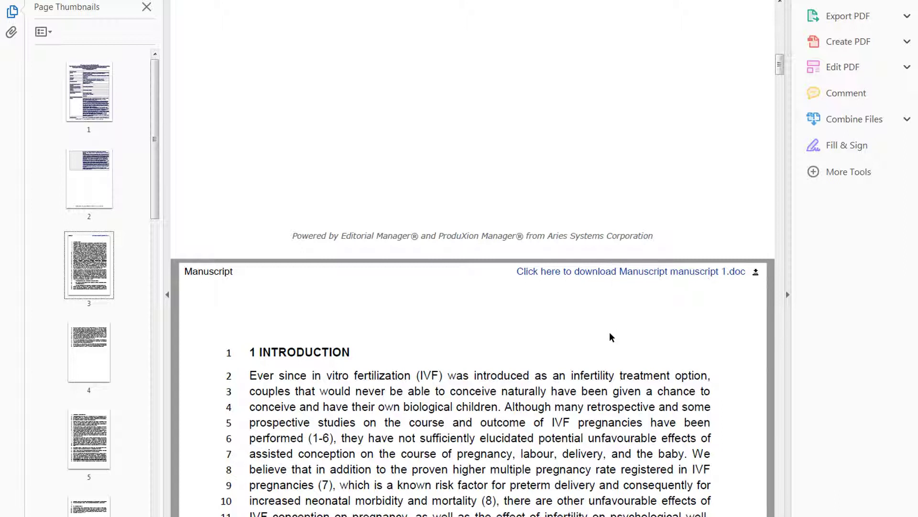
# Step: Scroll through the manuscript PDF's text, tables and figures to the end of the References
pyautogui.scroll(-3, 609, 331)
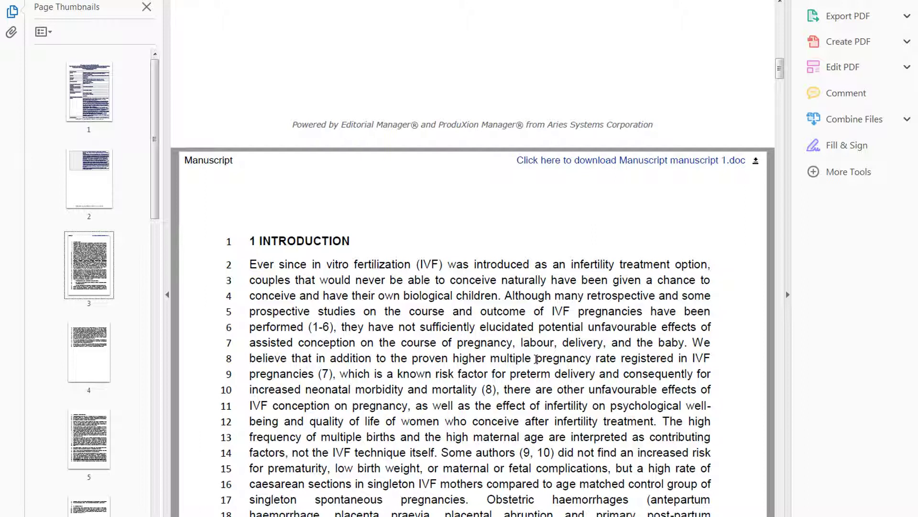
pyautogui.scroll(-15, 539, 354)
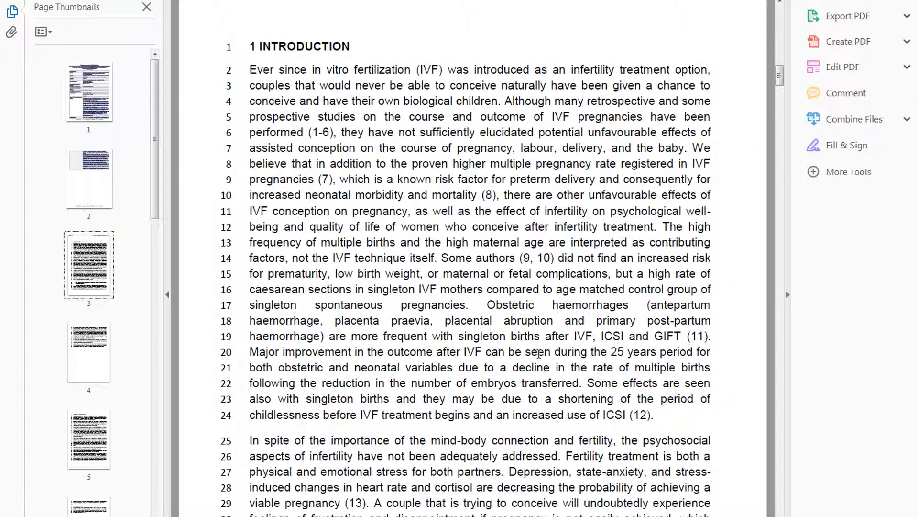
pyautogui.scroll(-15, 540, 357)
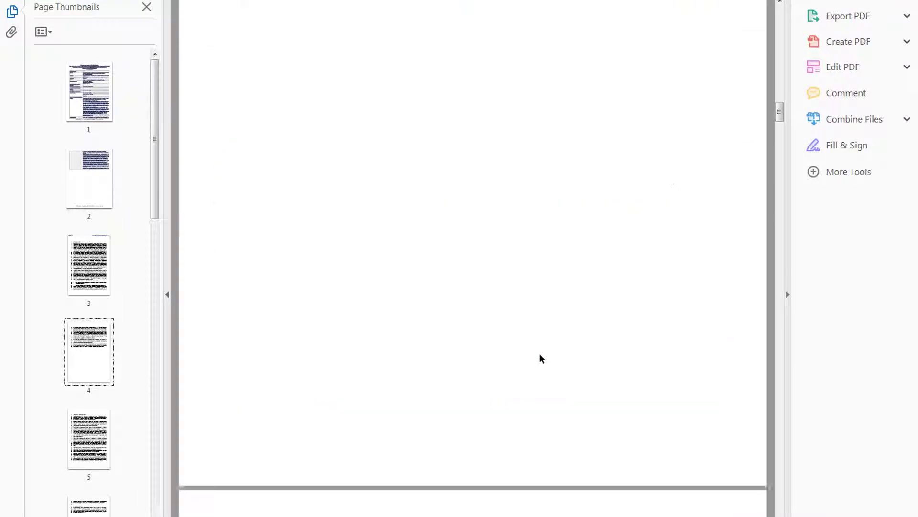
pyautogui.scroll(-15, 541, 361)
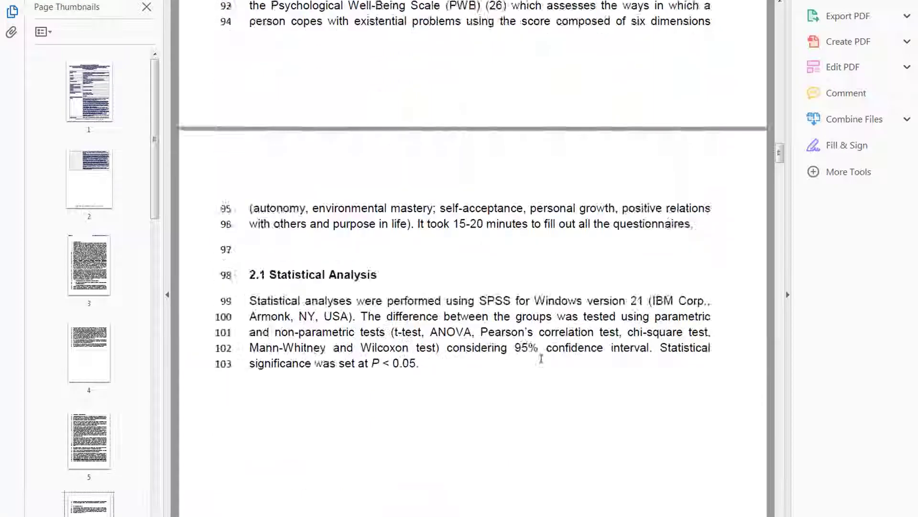
pyautogui.scroll(-15, 546, 366)
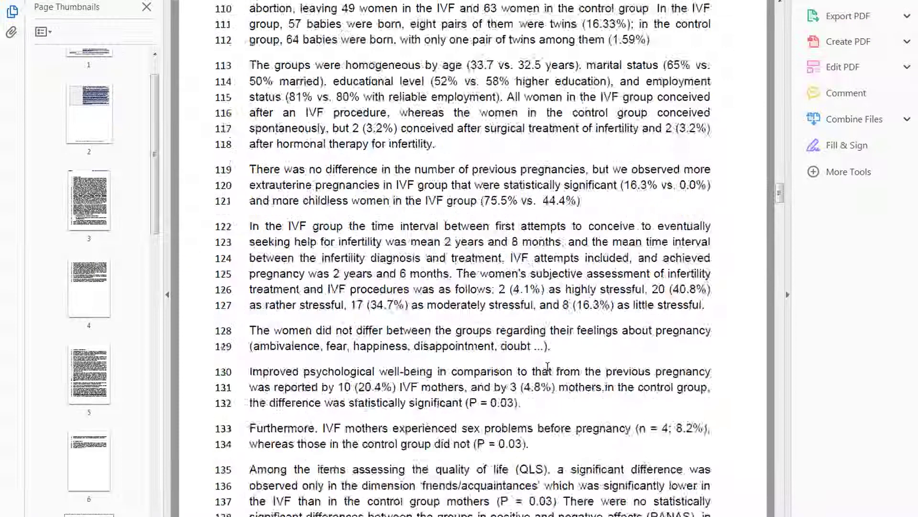
pyautogui.scroll(-15, 549, 366)
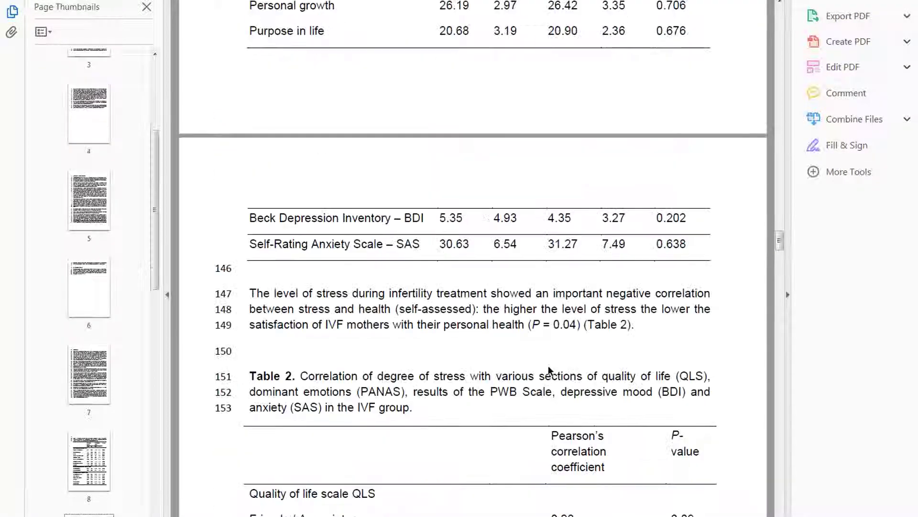
pyautogui.scroll(-15, 549, 366)
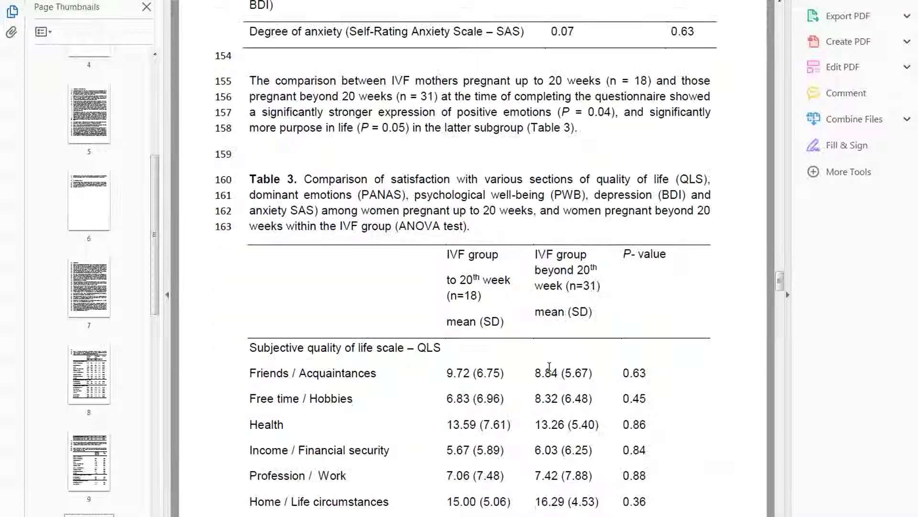
pyautogui.scroll(-20, 552, 375)
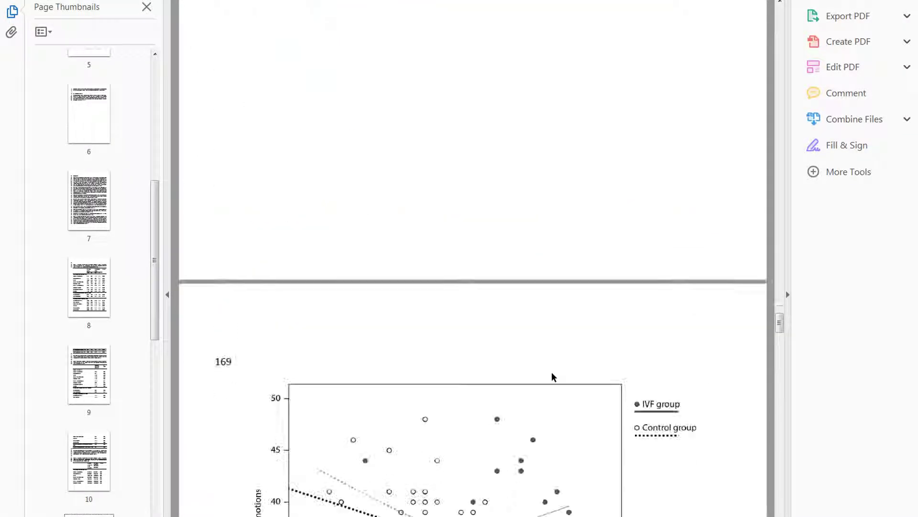
pyautogui.scroll(-20, 557, 376)
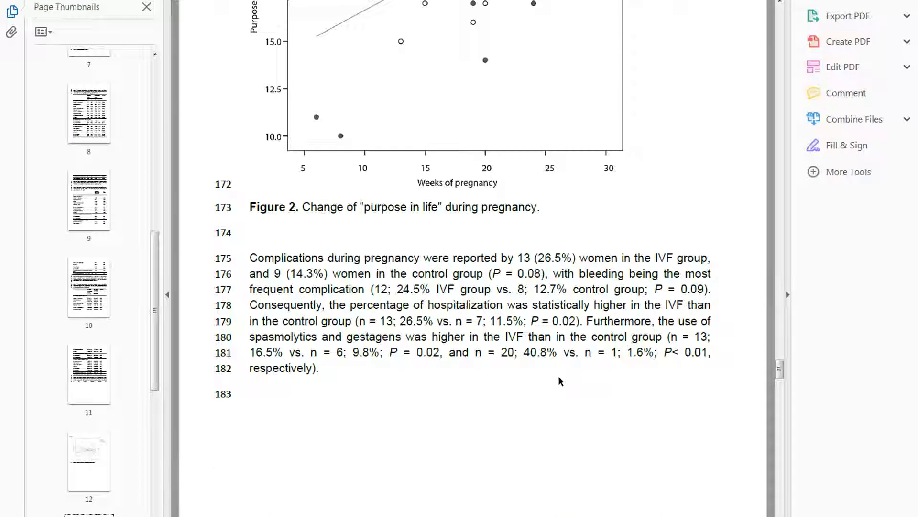
pyautogui.scroll(-20, 562, 369)
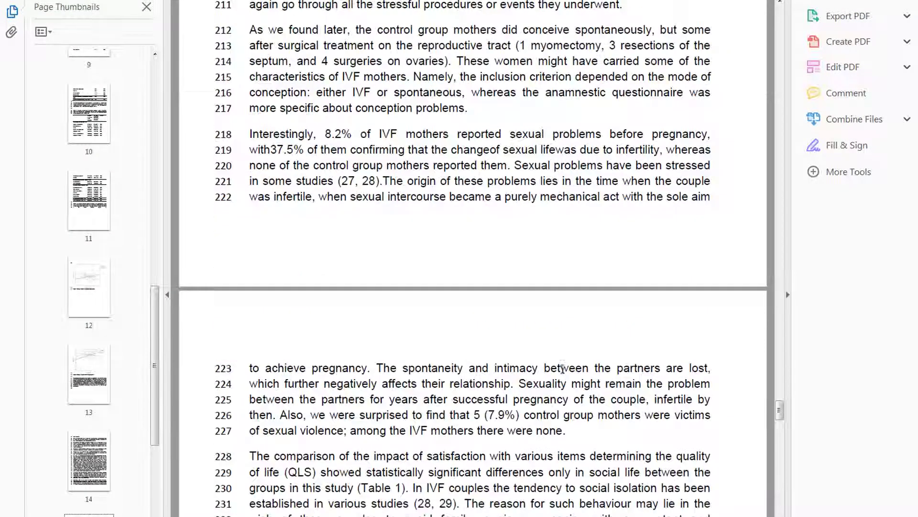
pyautogui.scroll(-20, 566, 370)
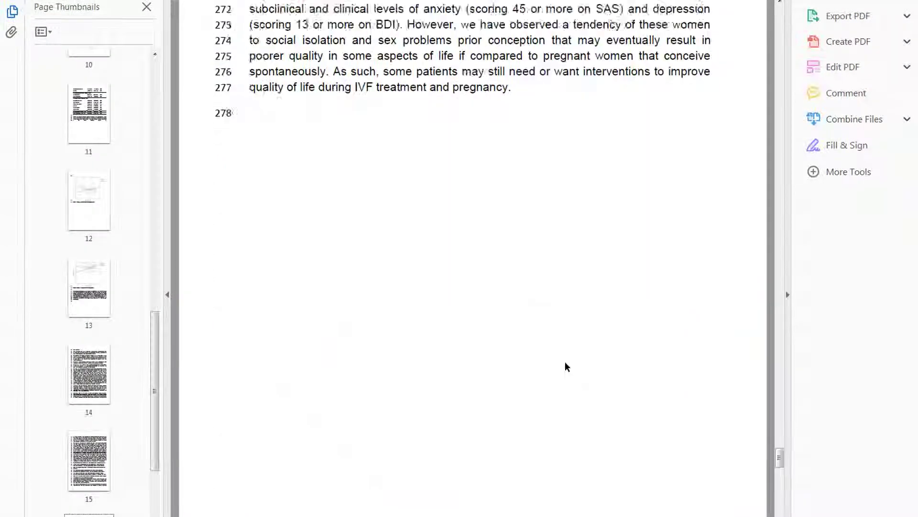
pyautogui.scroll(-20, 568, 351)
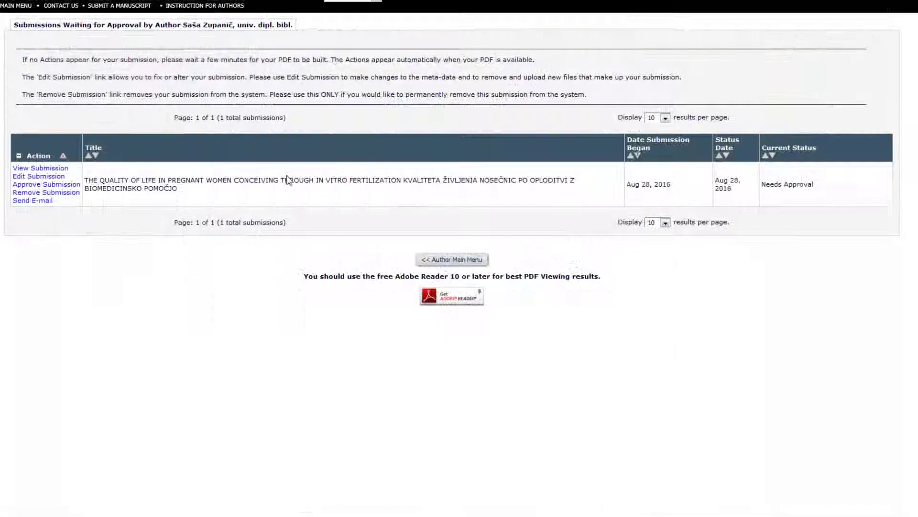
# Step: Approve the submission, confirm with V redu, and go back to the Author Main Menu
pyautogui.click(38, 187)
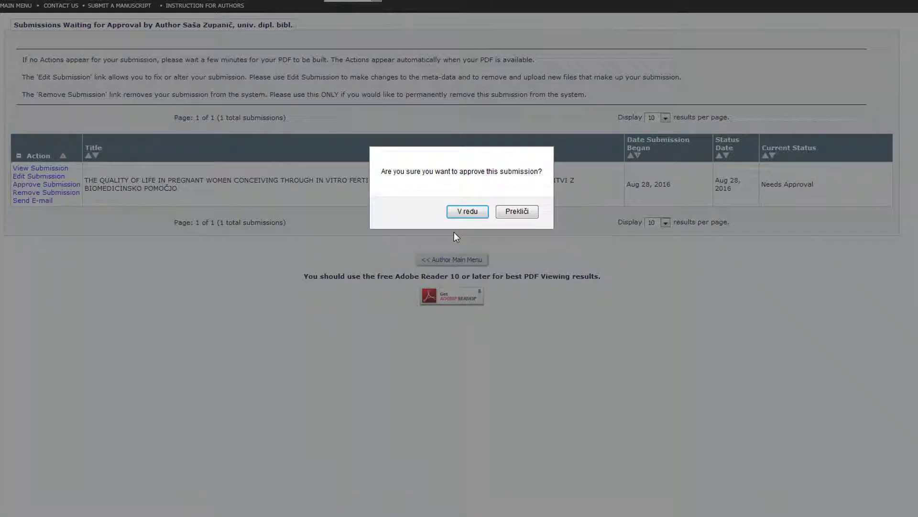
pyautogui.click(467, 211)
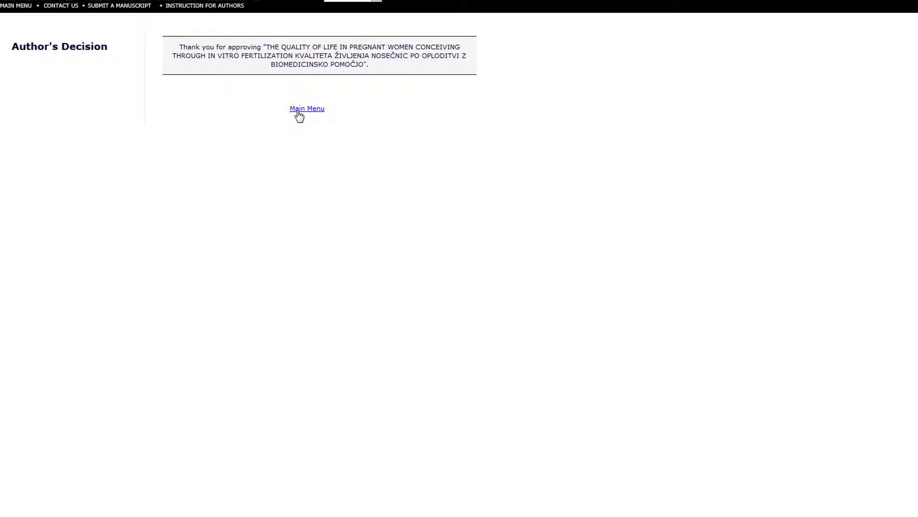
pyautogui.click(299, 110)
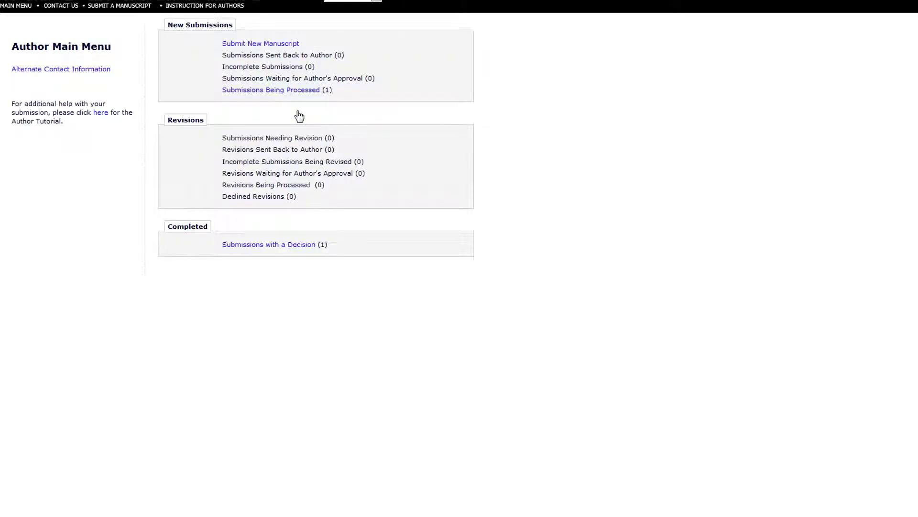